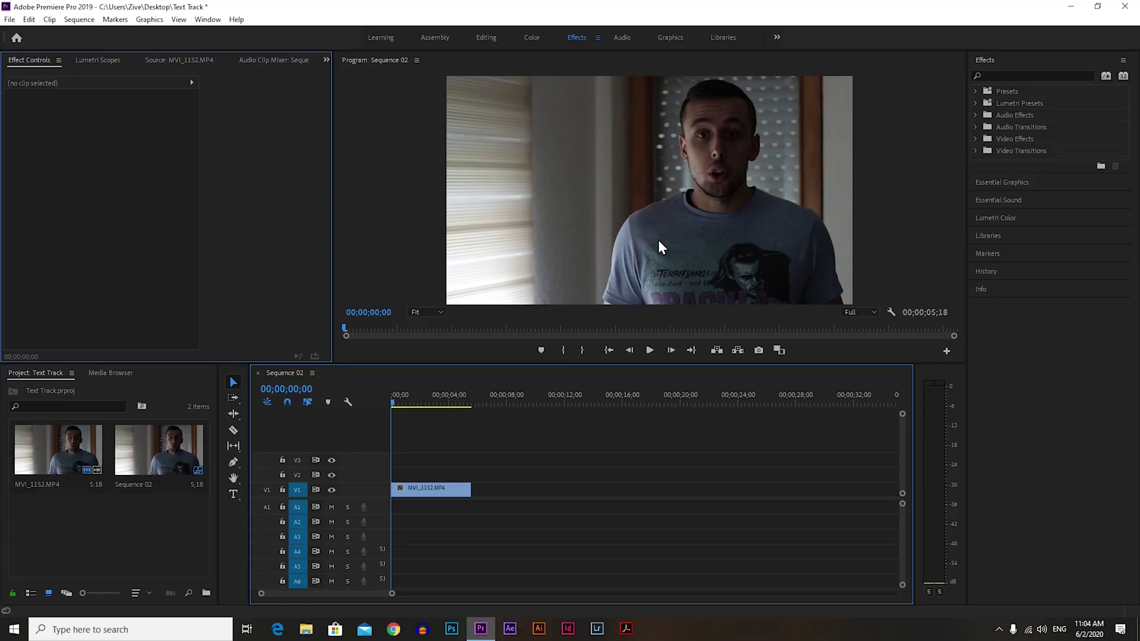
Play the footage to review the hand gesture, and return the playhead to the start of the sequence
click(650, 350)
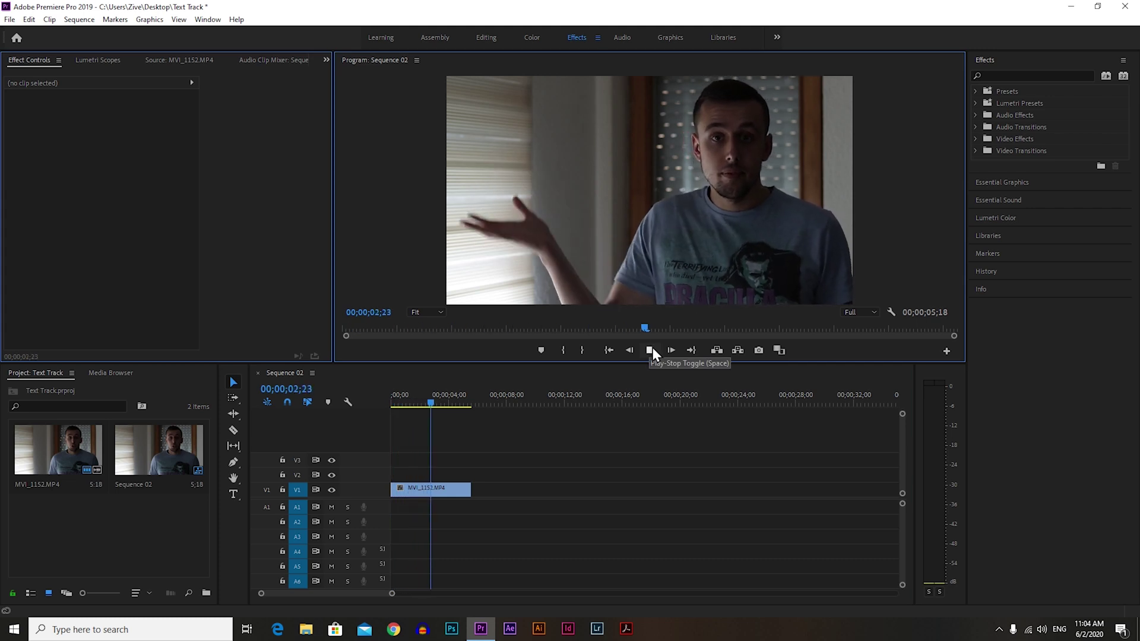
click(650, 349)
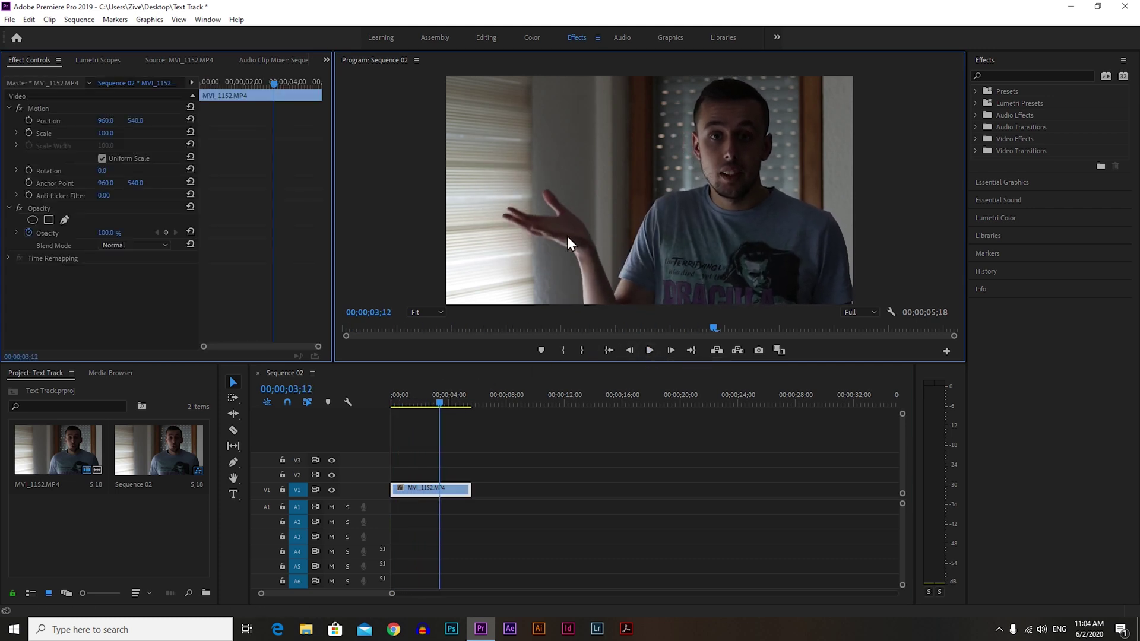
click(430, 405)
drag(430, 405, 392, 405)
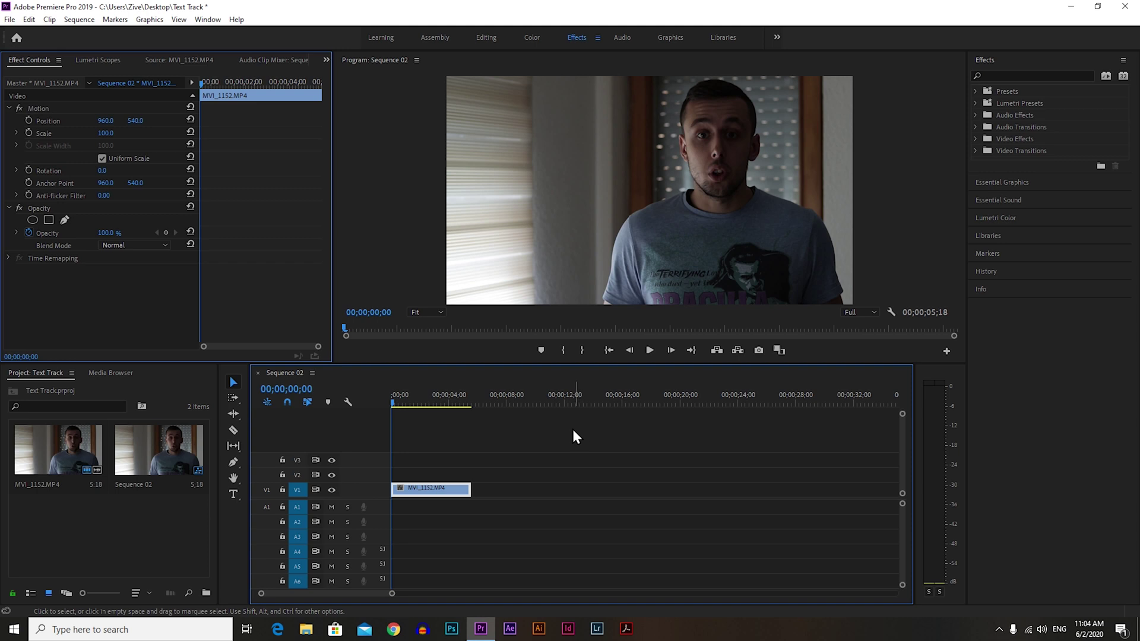
Add a SUBSCRIBE text graphic at the start of the sequence and move it beside the man, toward the blinds
click(233, 495)
click(563, 226)
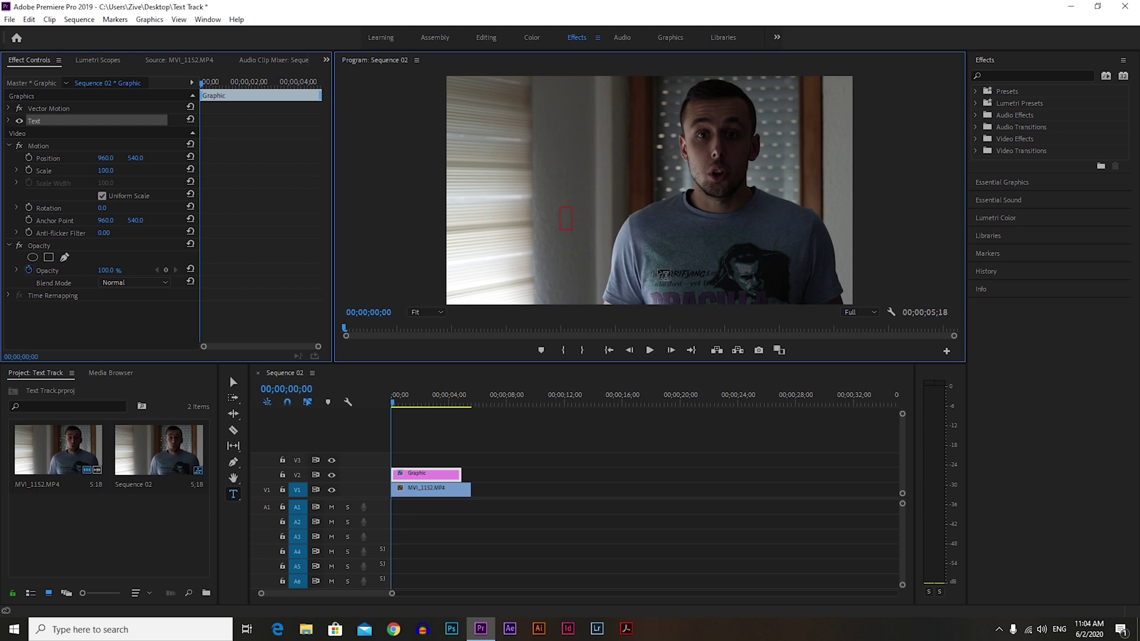
text(SUBSCRIBE)
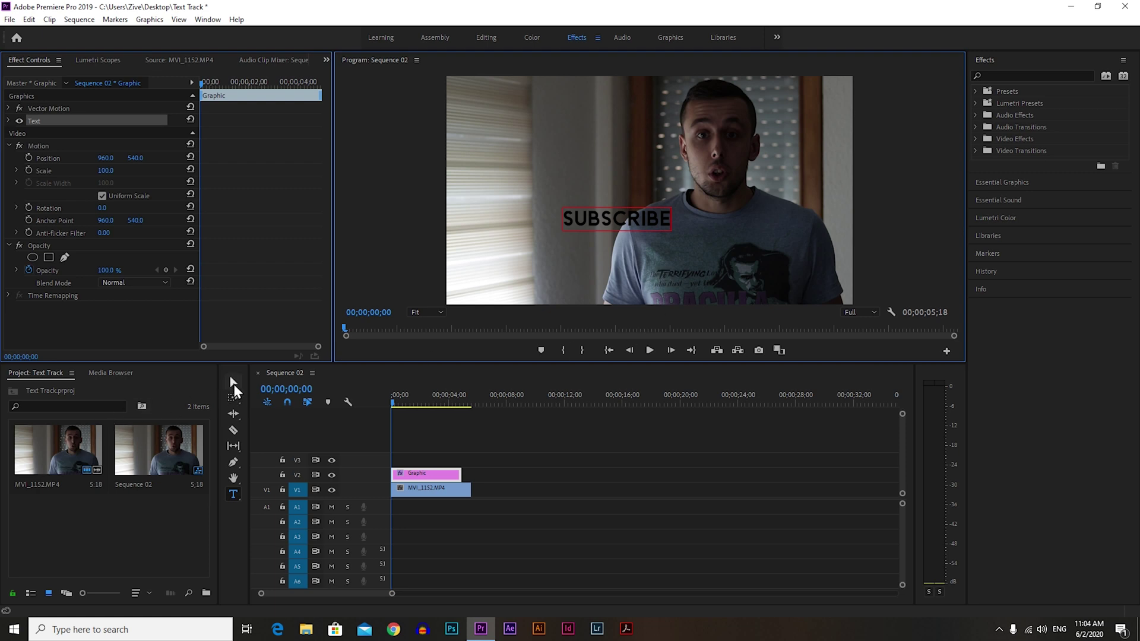
click(233, 382)
drag(643, 220, 587, 217)
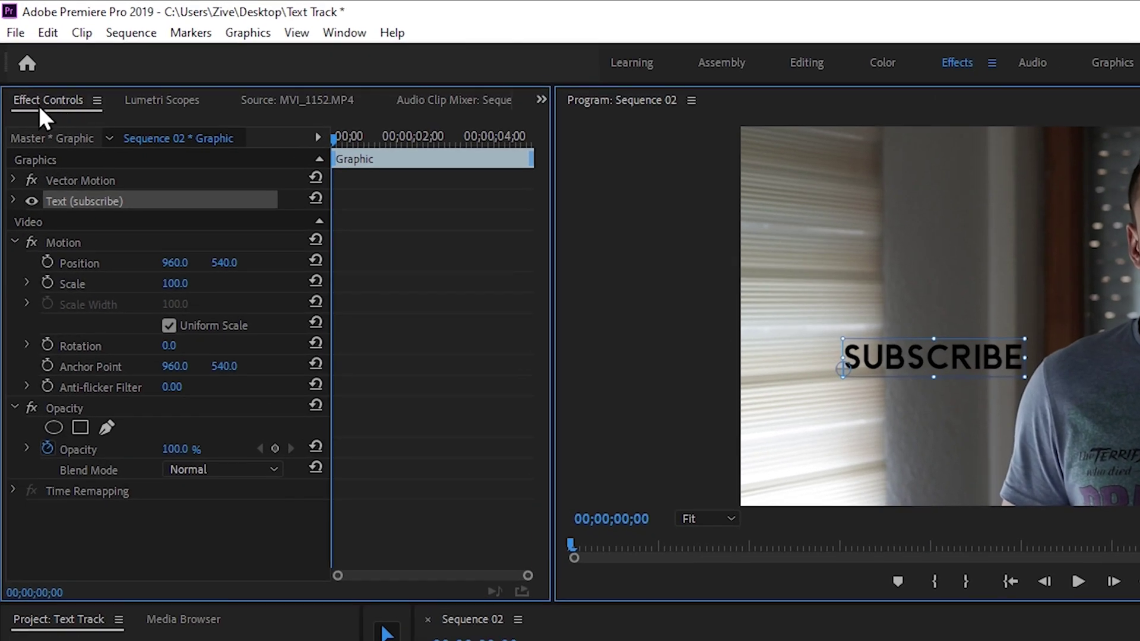
Tighten the SUBSCRIBE text's tracking to -37 and reposition the text across the edge of the window blinds
click(13, 199)
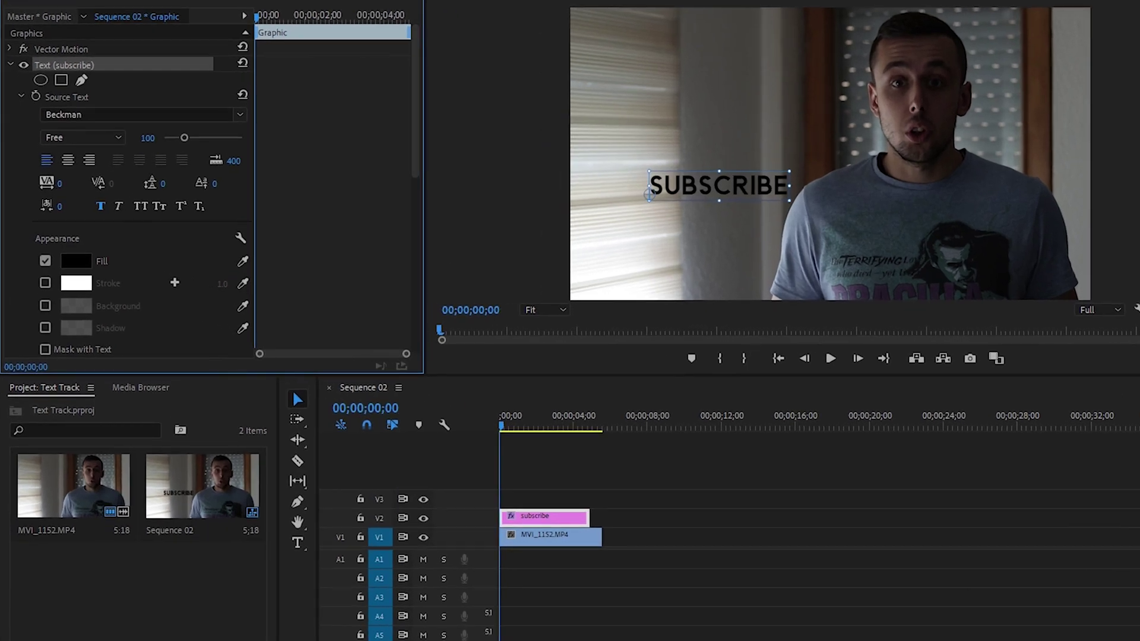
drag(60, 184, 37, 183)
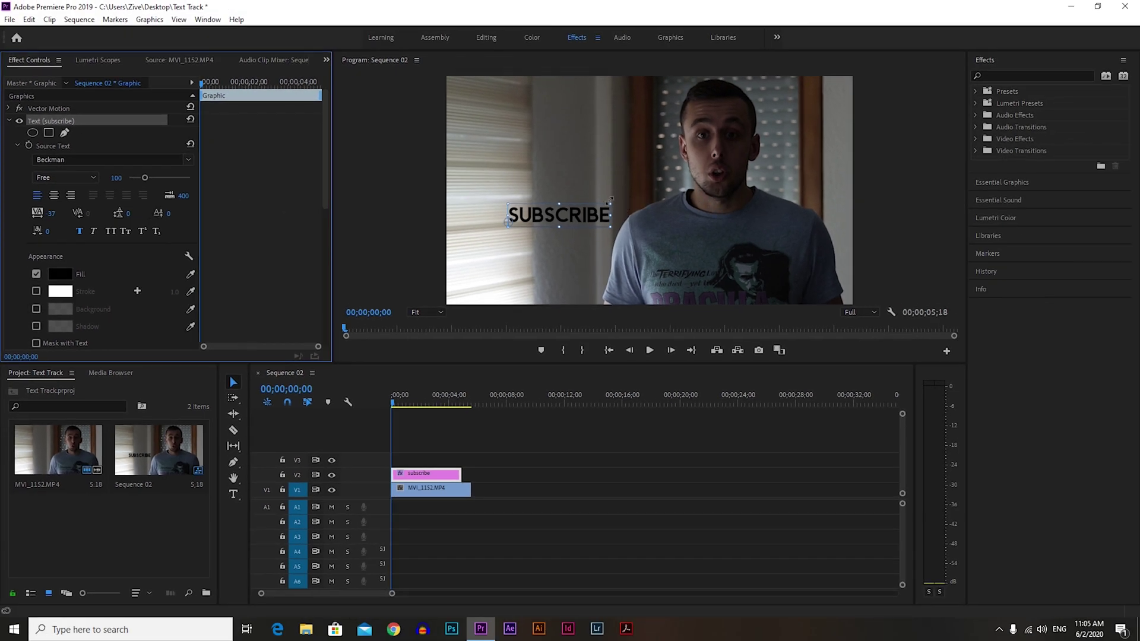
drag(610, 200, 559, 198)
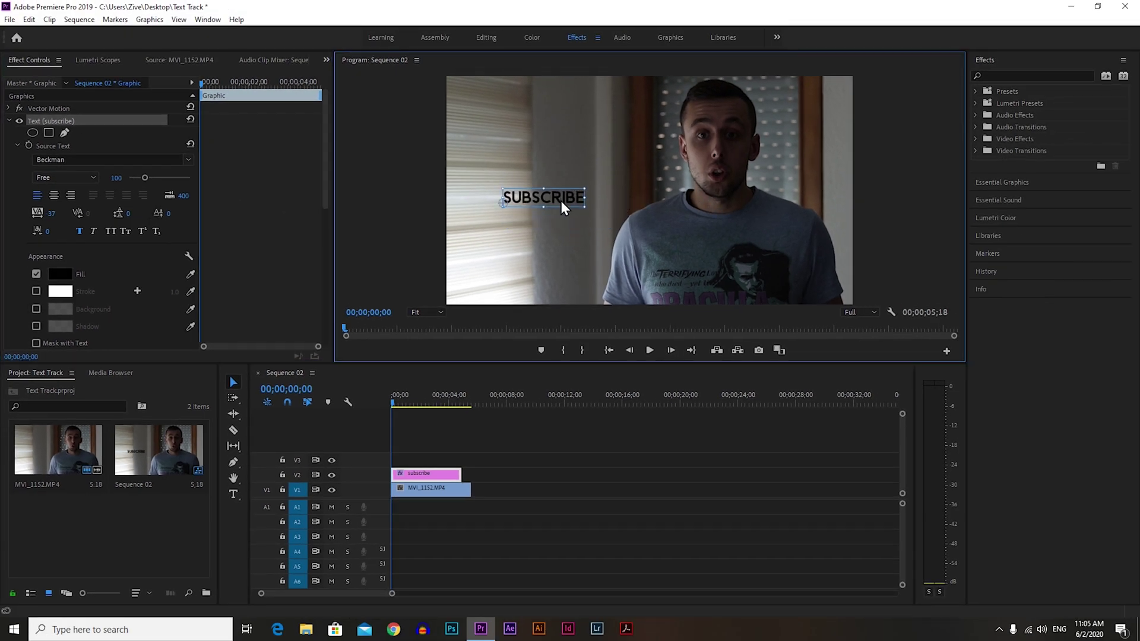
click(528, 443)
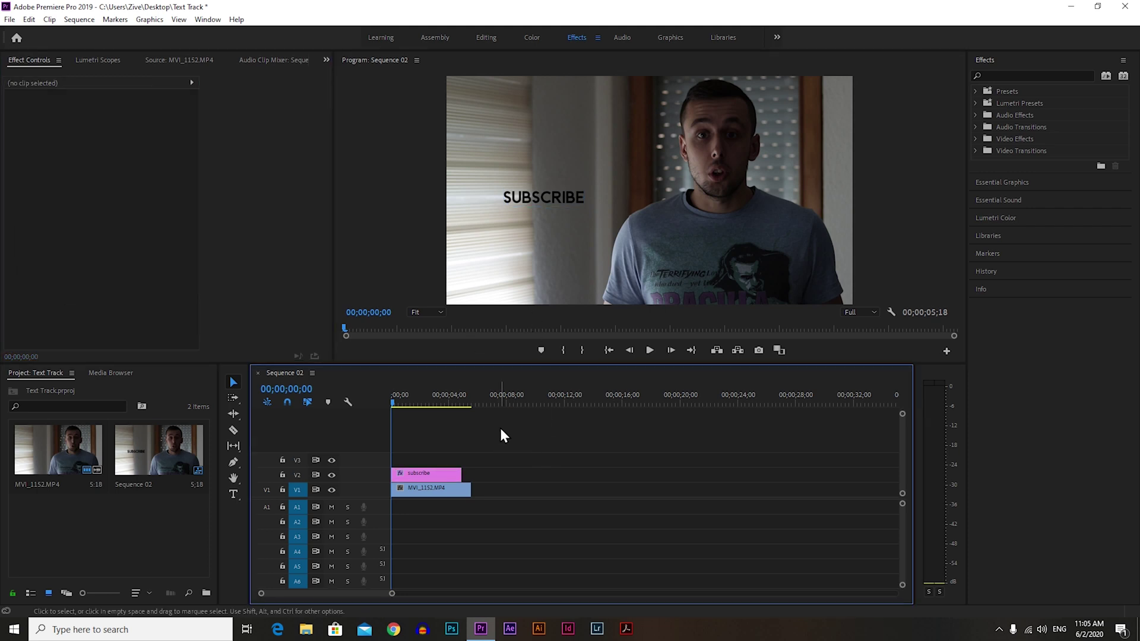
Shift the subscribe clip to start at 00;00;01;14, set its Position to 826, 476 above the palm, and enable Position keyframing
drag(393, 403, 414, 404)
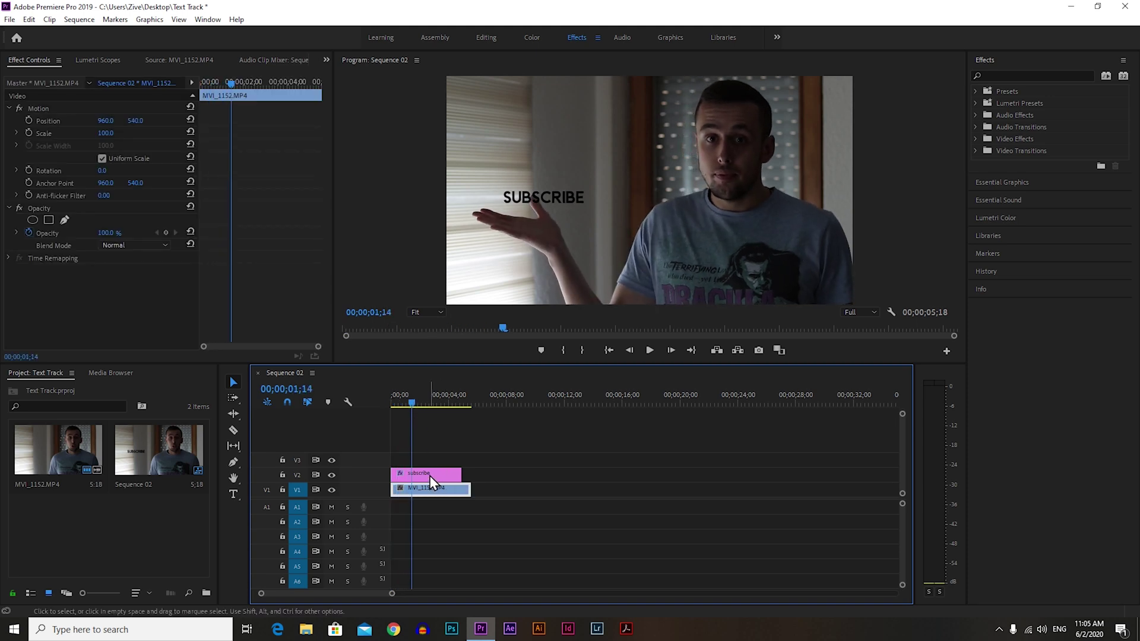
drag(432, 474, 450, 472)
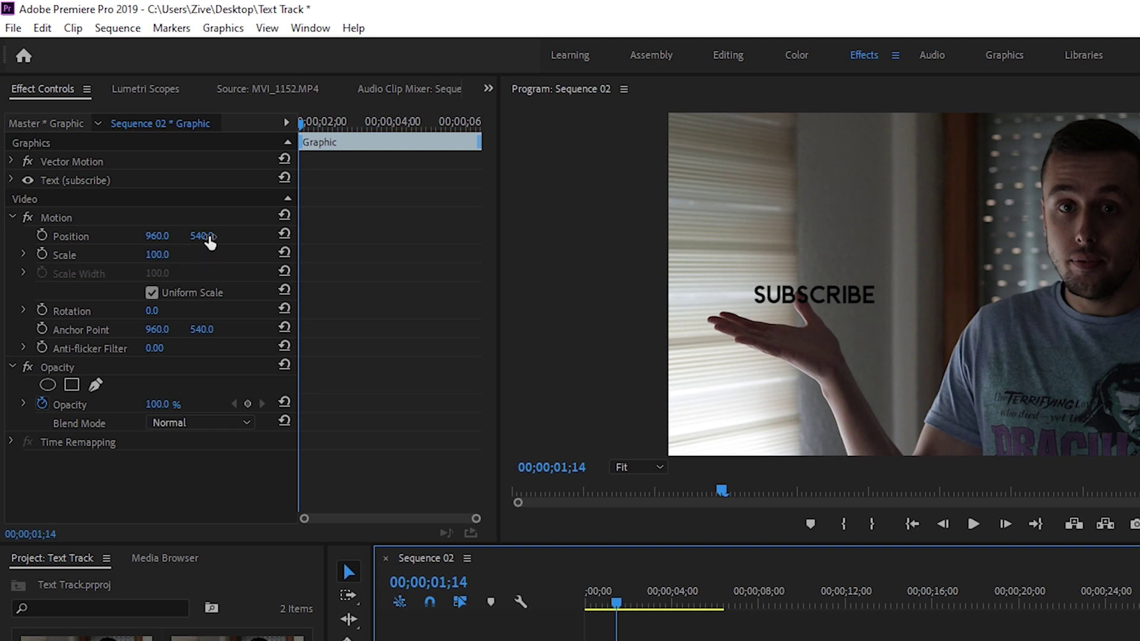
drag(202, 236, 78, 236)
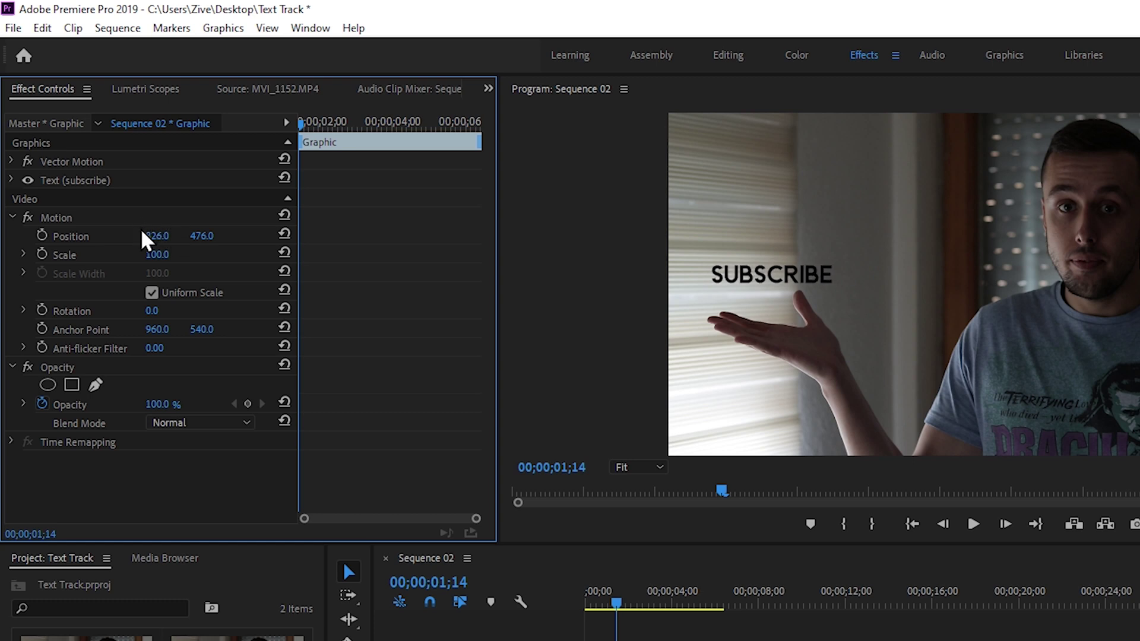
click(43, 235)
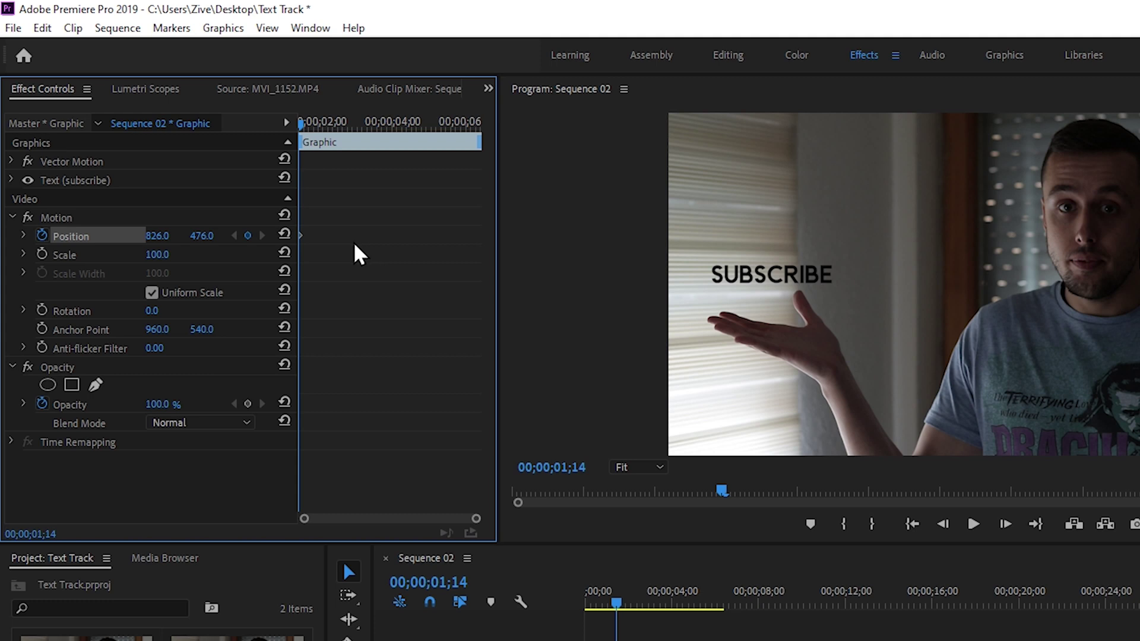
Advance to 00;00;01;18 and keyframe the graphic's Position at 842, 476 to follow the hand
key(Right)
key(Right)
key(Right)
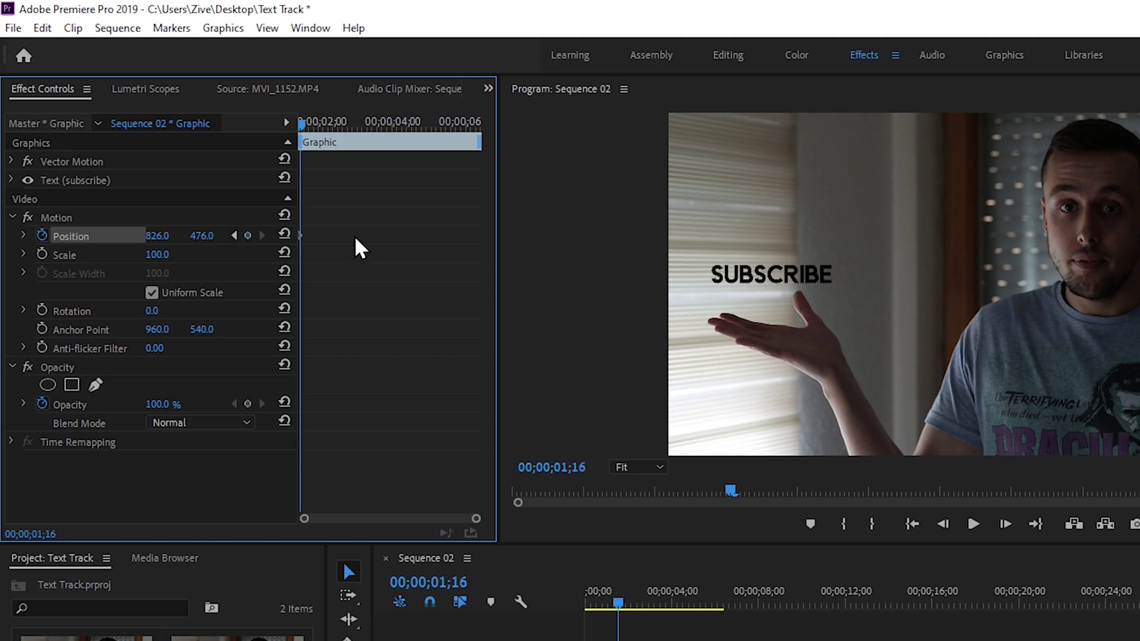
key(Right)
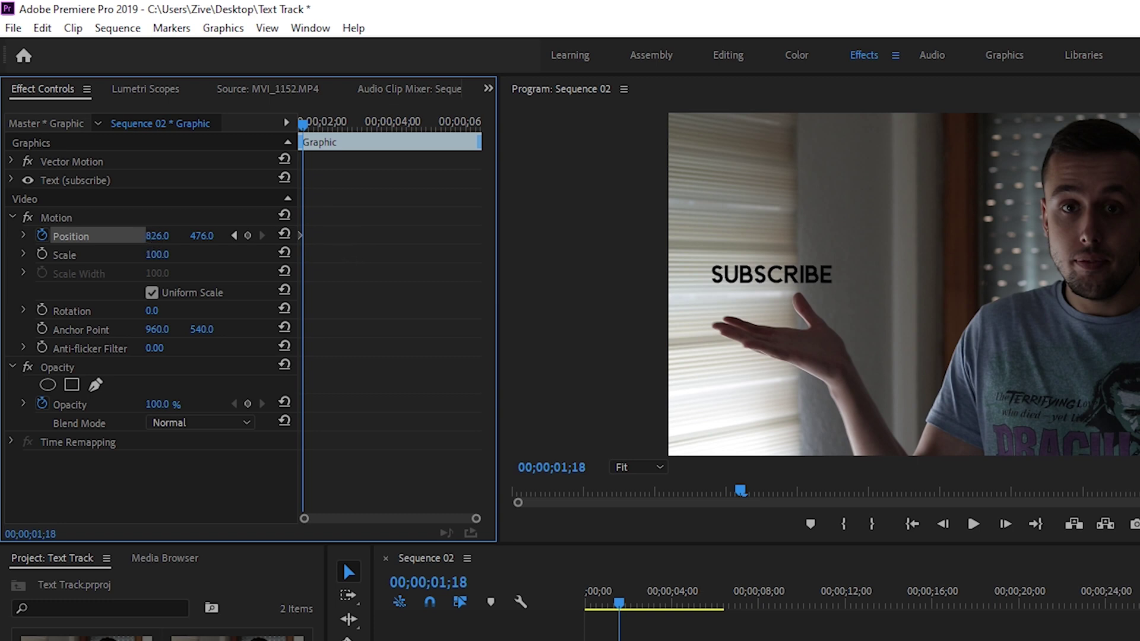
drag(157, 236, 221, 321)
Advance two frames at a time to 00;00;01;22, keyframing the graphic's Position at 948, 507 above the palm
key(Right)
key(Right)
key(Right)
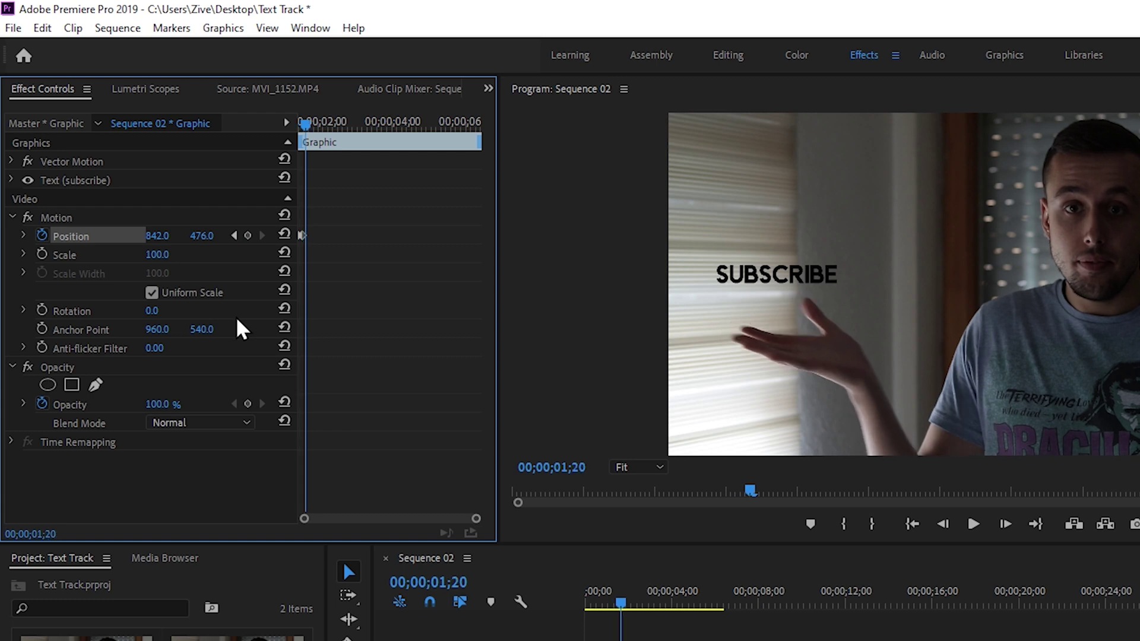
drag(158, 236, 204, 243)
Continue keyframing the graphic's Position every couple of frames up to 00;00;04;05 so the text stays above the moving palm
key(Right)
key(Right)
key(Right)
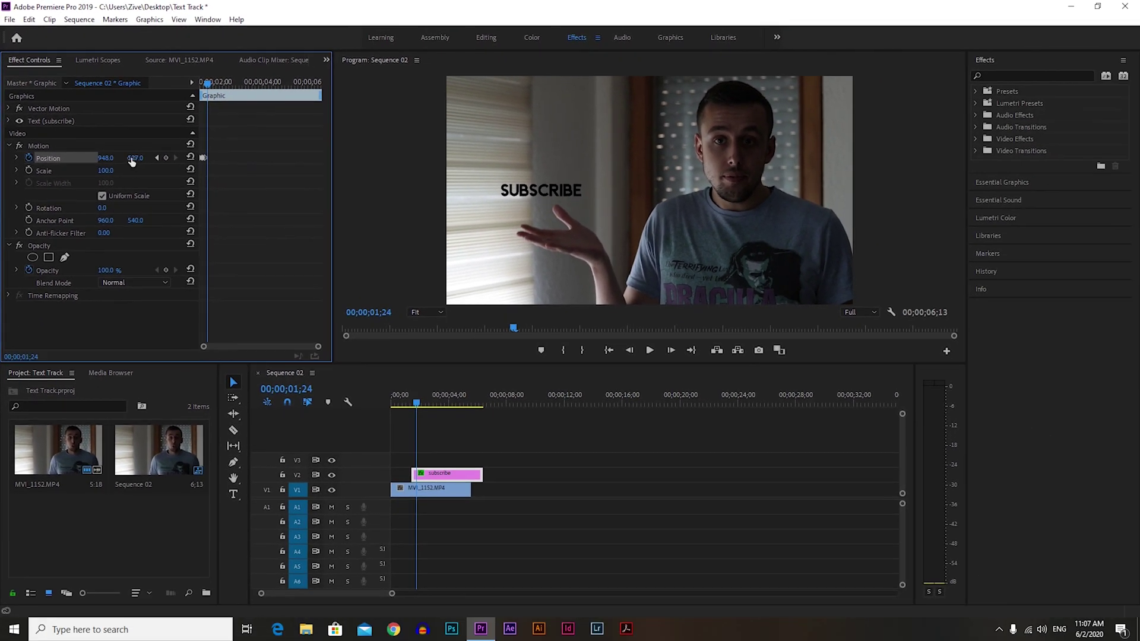
drag(107, 158, 77, 159)
key(Right)
key(Right)
key(Right)
key(Right)
key(Right)
key(Right)
drag(109, 159, 166, 159)
key(Right)
key(Right)
key(Right)
key(Right)
key(Right)
key(Right)
key(Right)
key(Right)
key(Right)
drag(109, 159, 217, 160)
key(Right)
key(Right)
key(Right)
drag(107, 160, 173, 159)
key(Right)
key(Right)
key(Right)
Refine the tracking around 00;00;04;09, keyframing the graphic's Position at 757, 548
key(Right)
key(Right)
key(Right)
key(Right)
key(Right)
key(Right)
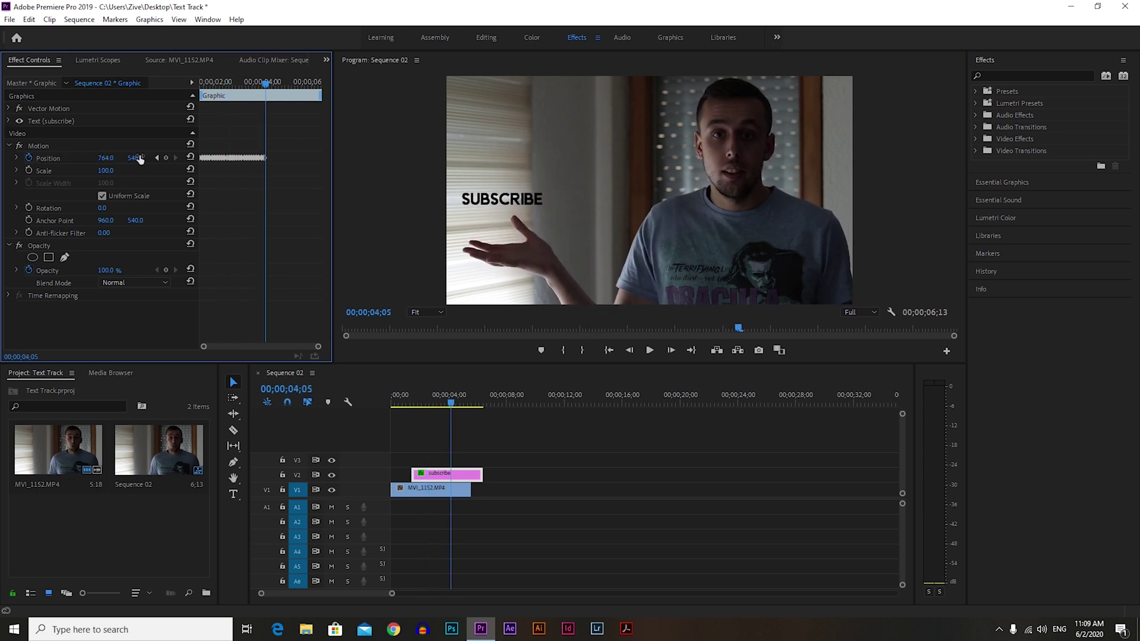
drag(134, 158, 125, 158)
key(Right)
Keyframe the text dropping out of the frame with the lowered hand, reaching Position 959, 1121 at 00;00;04;22
key(Right)
click(132, 159)
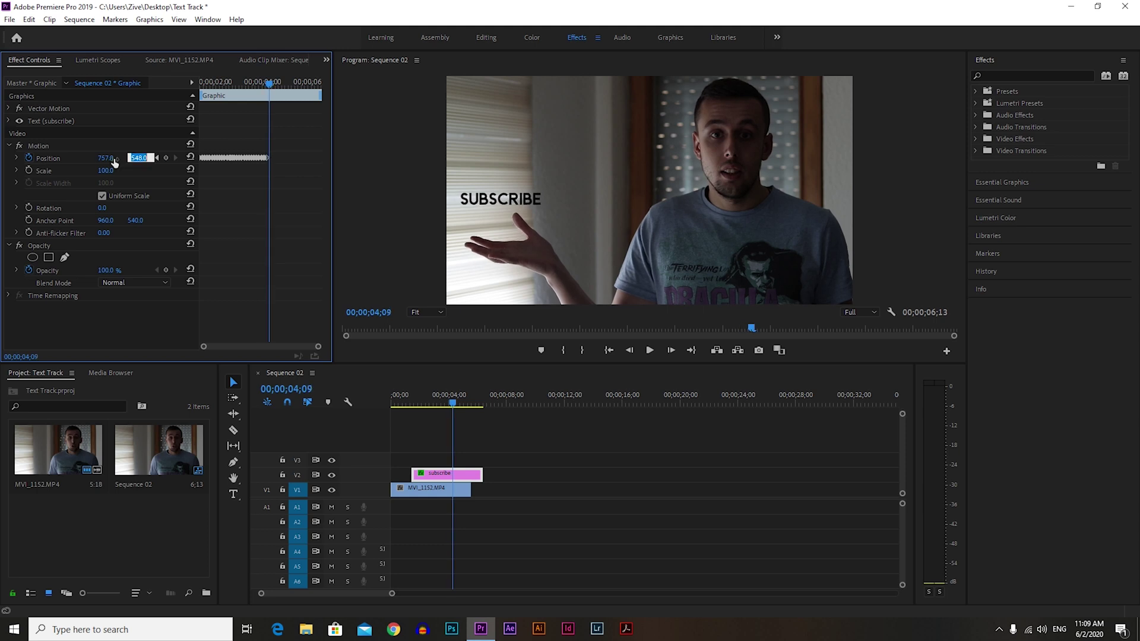
click(109, 159)
click(215, 180)
key(Right)
key(Right)
key(Right)
drag(136, 159, 217, 159)
key(Right)
key(Right)
key(Right)
key(Right)
key(Right)
key(Right)
key(Right)
key(Right)
drag(110, 159, 149, 159)
key(Right)
key(Right)
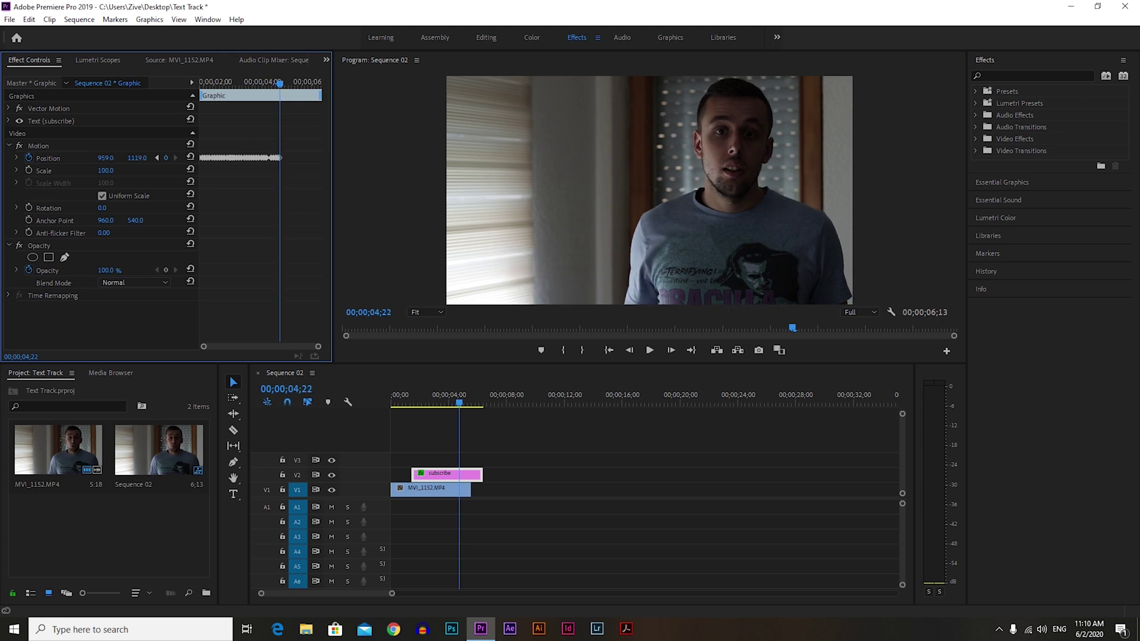
Trim the end of the subscribe clip back to the playhead at 00;00;04;22
drag(482, 474, 459, 474)
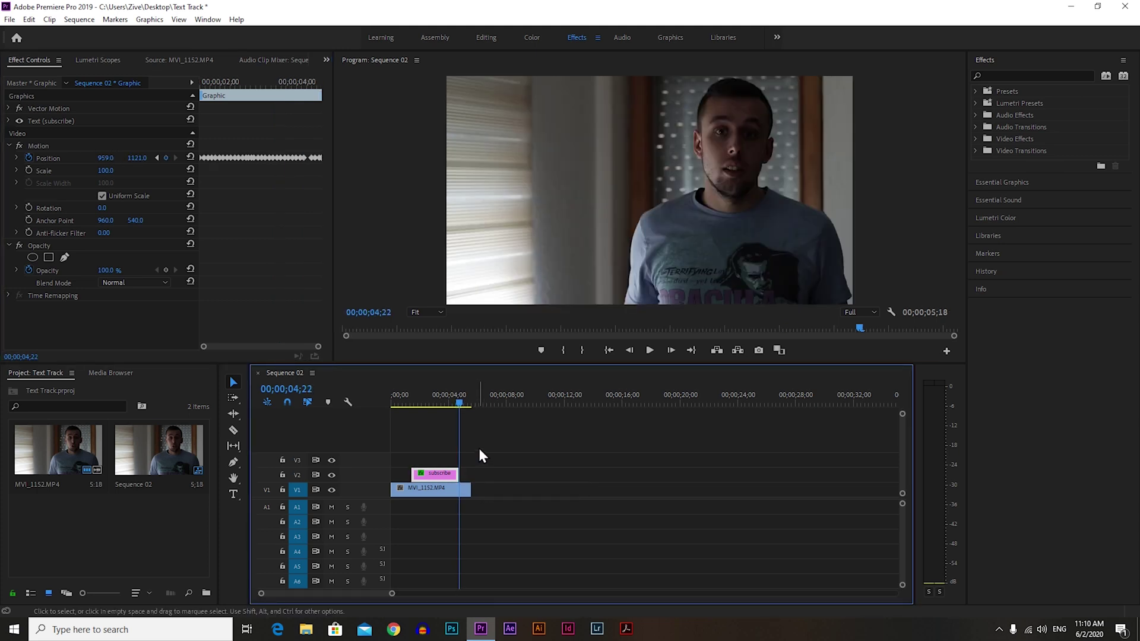
drag(319, 346, 253, 346)
click(459, 405)
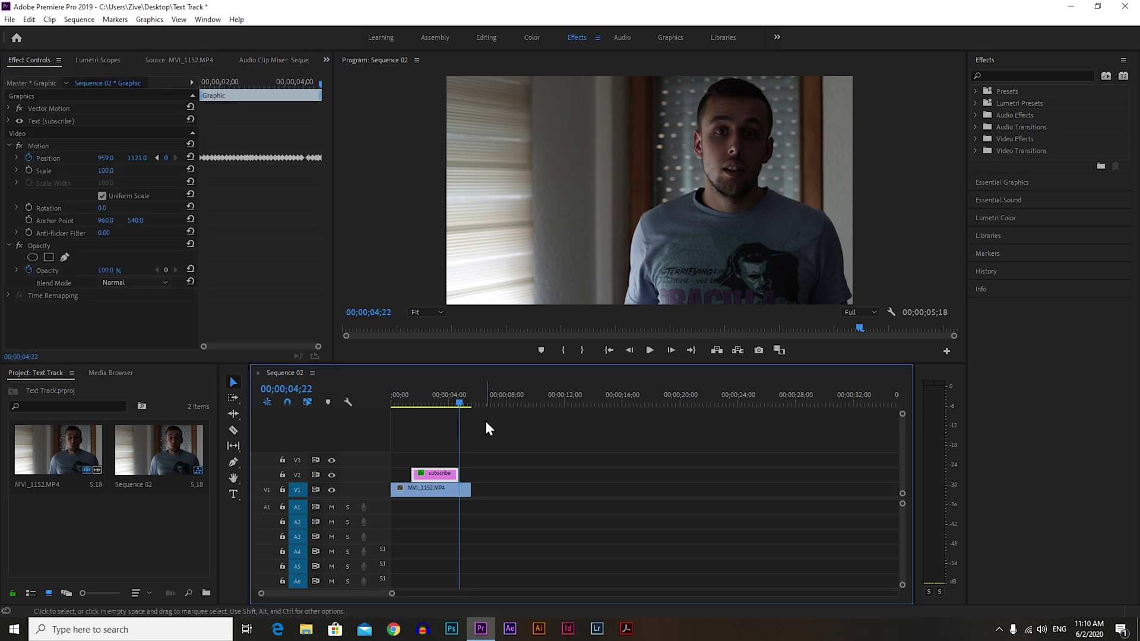
Play the sequence from just before the subscribe clip to check how the text follows the hand
drag(461, 405, 408, 409)
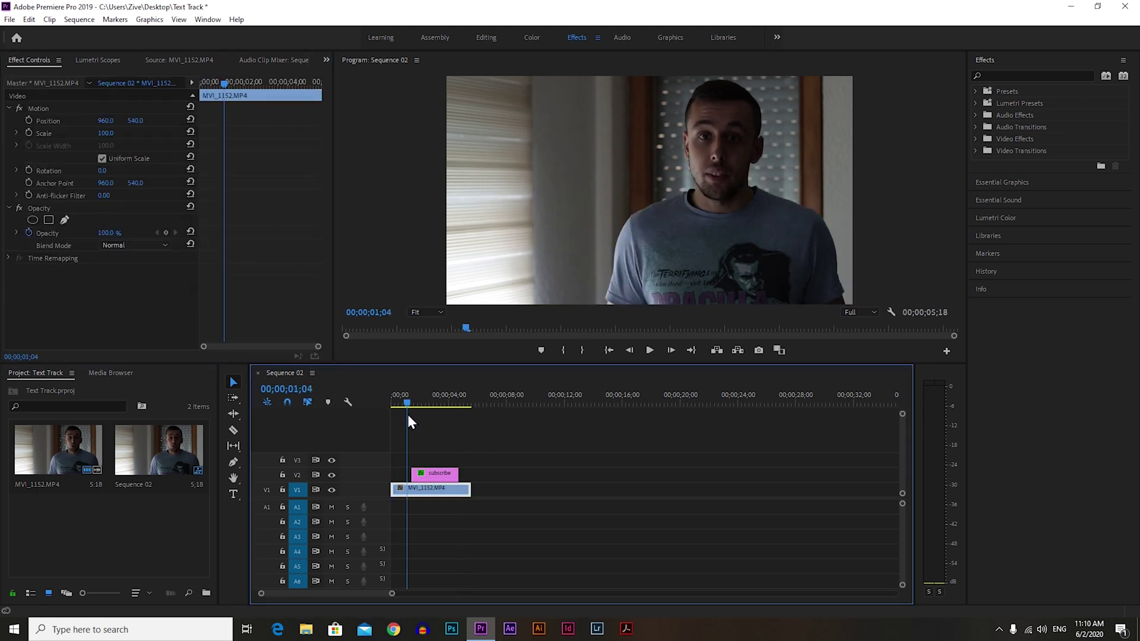
click(651, 350)
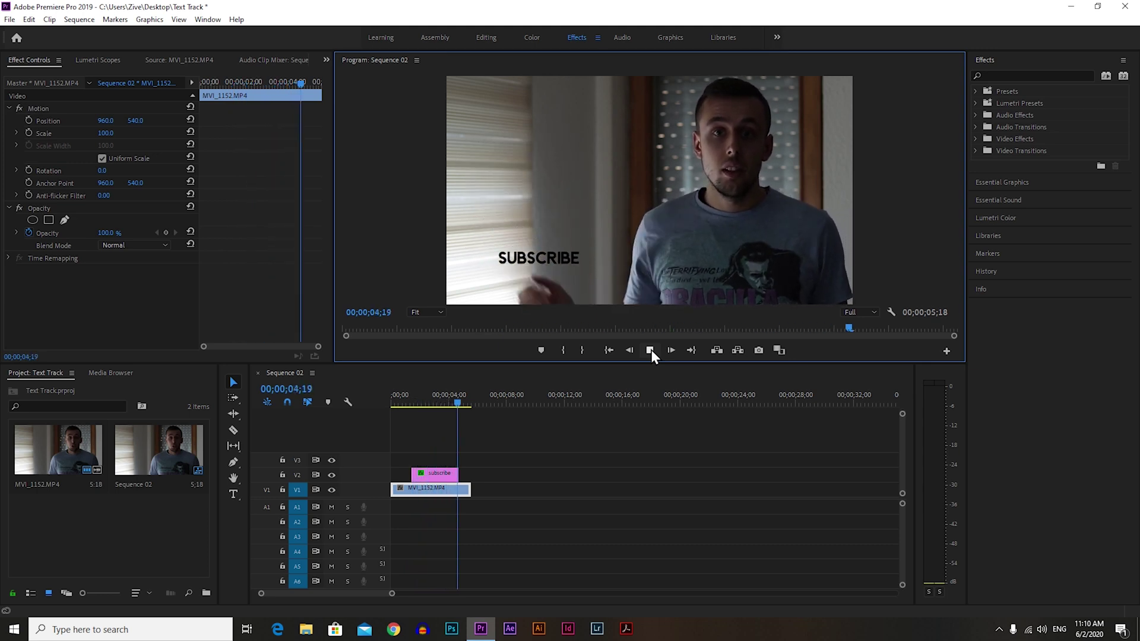
drag(468, 401, 411, 405)
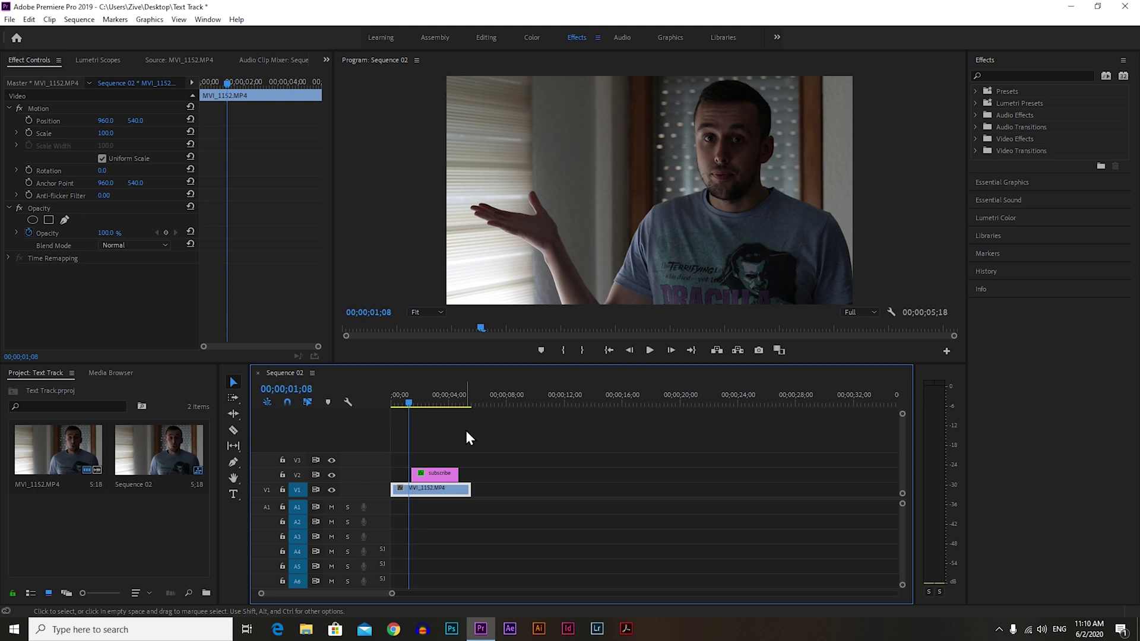
click(650, 350)
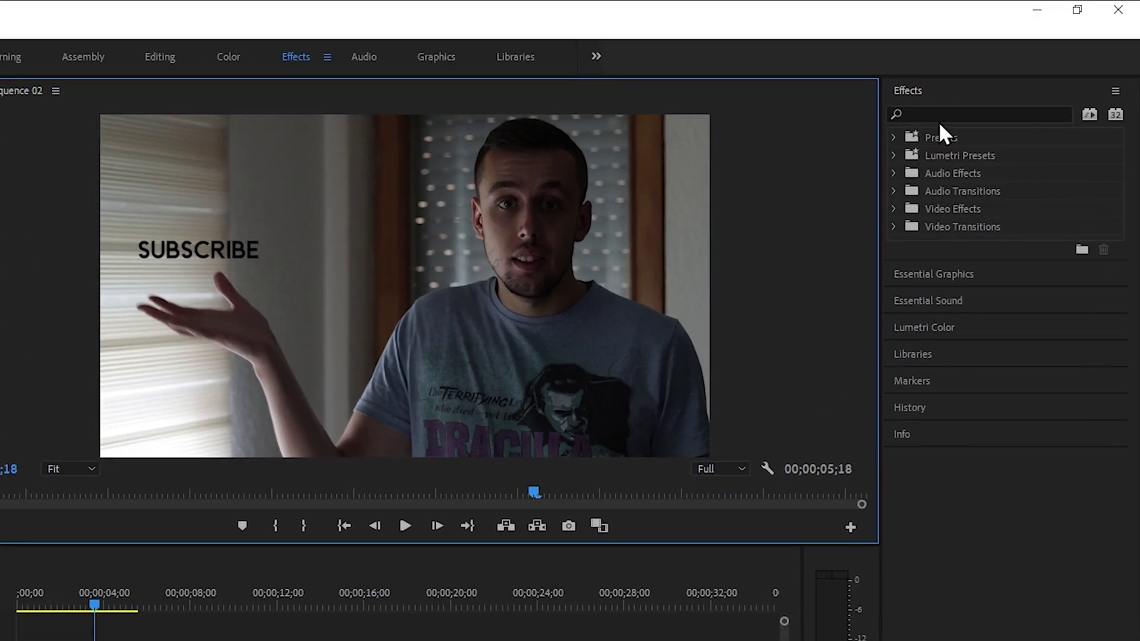
Search the effects for "blur" and apply Directional Blur to the subscribe clip
click(950, 114)
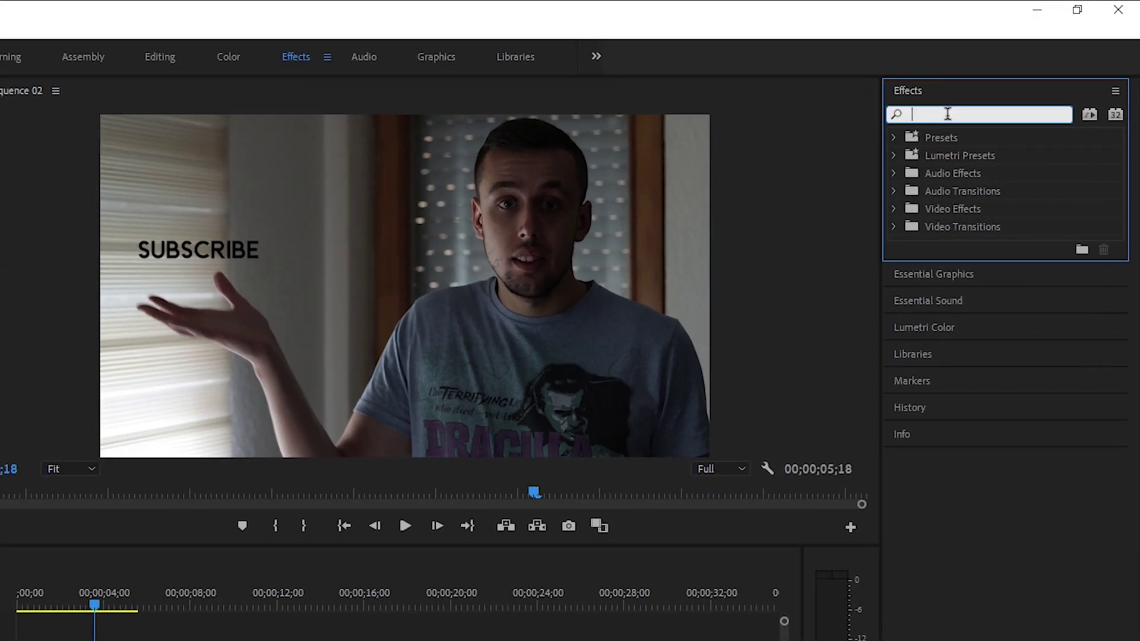
text(blur)
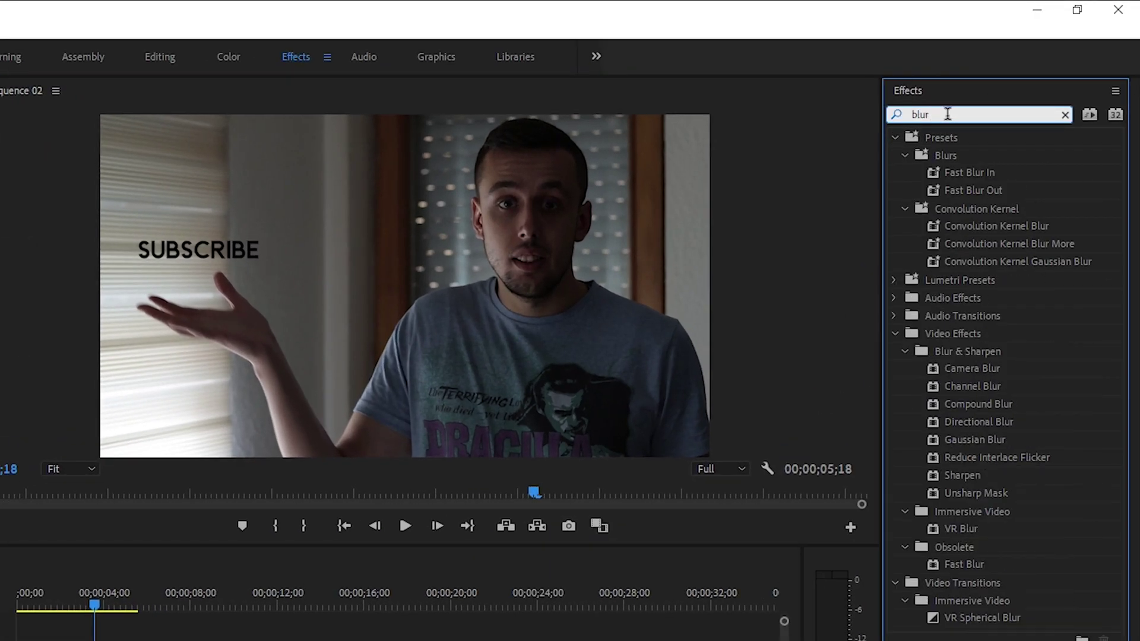
click(975, 422)
drag(982, 422, 432, 476)
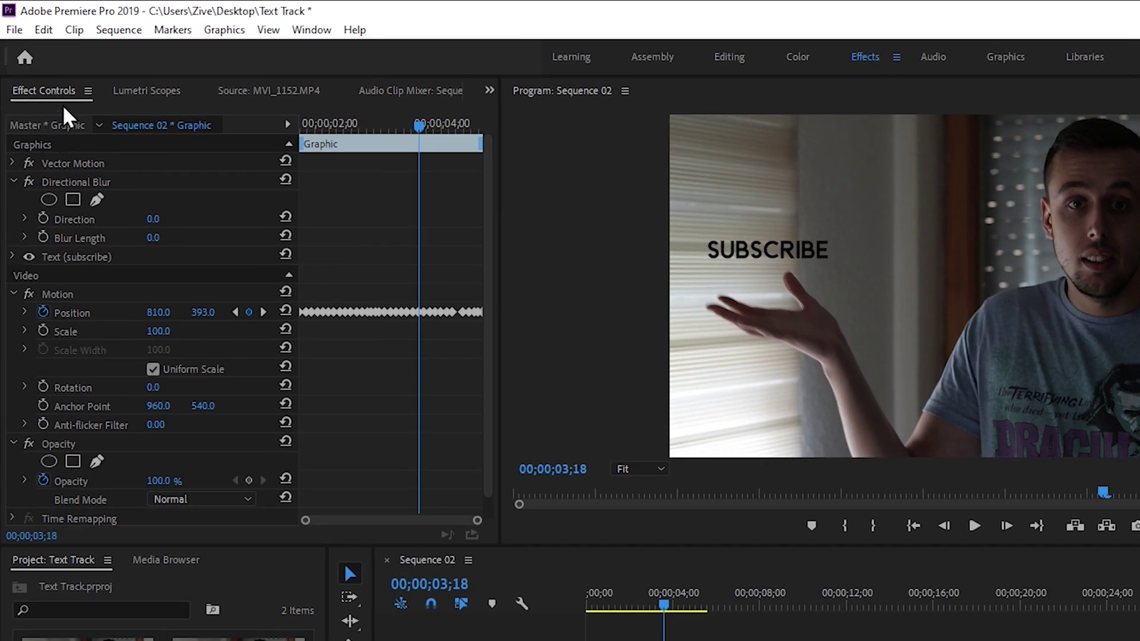
click(92, 125)
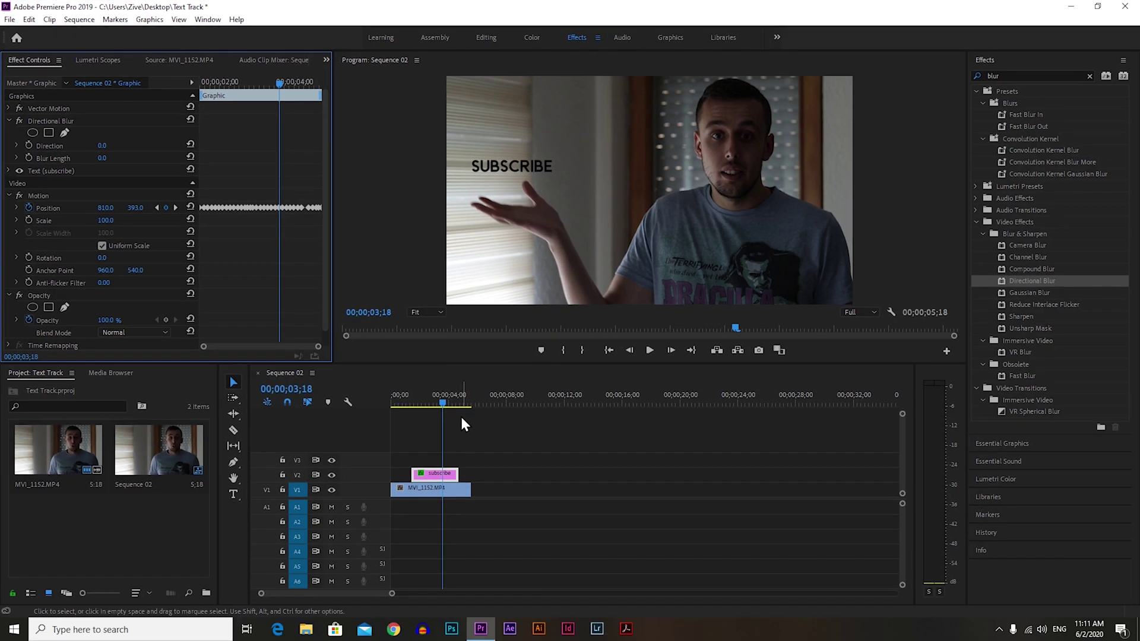
Move the playhead to the subscribe clip's first frame at 00;00;01;14 and select the clip
drag(443, 403, 431, 404)
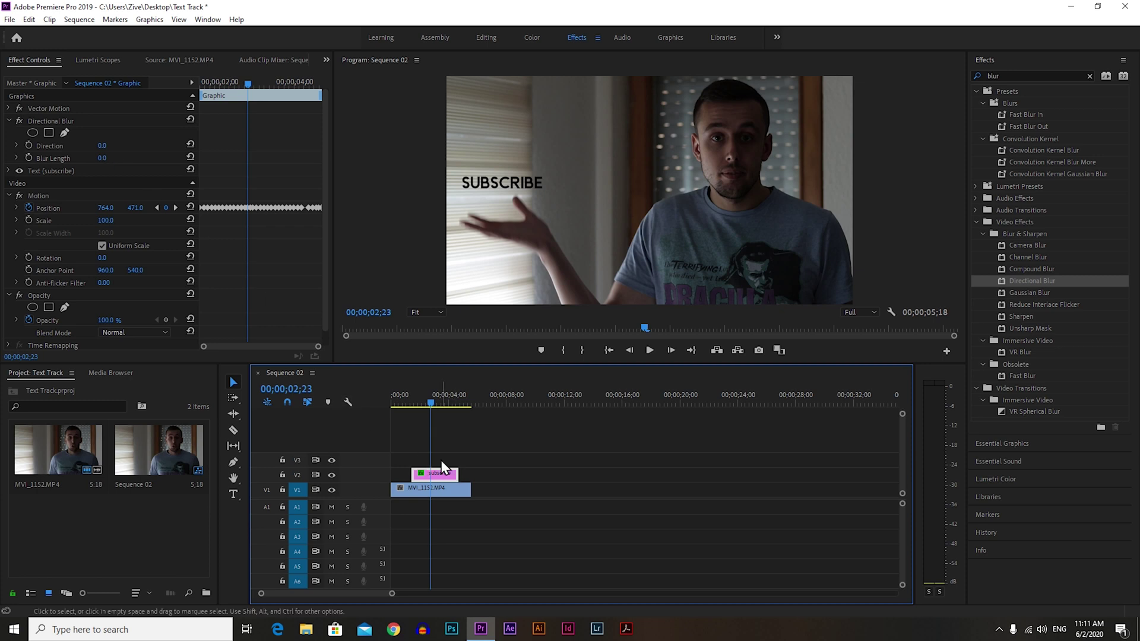
drag(318, 347, 220, 347)
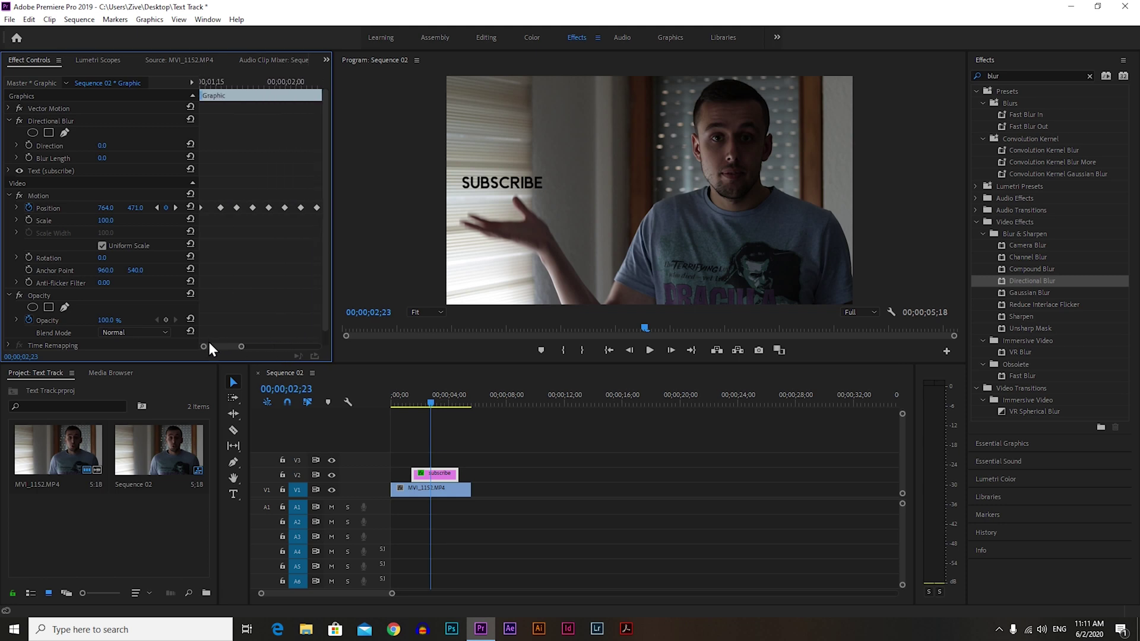
drag(428, 402, 412, 408)
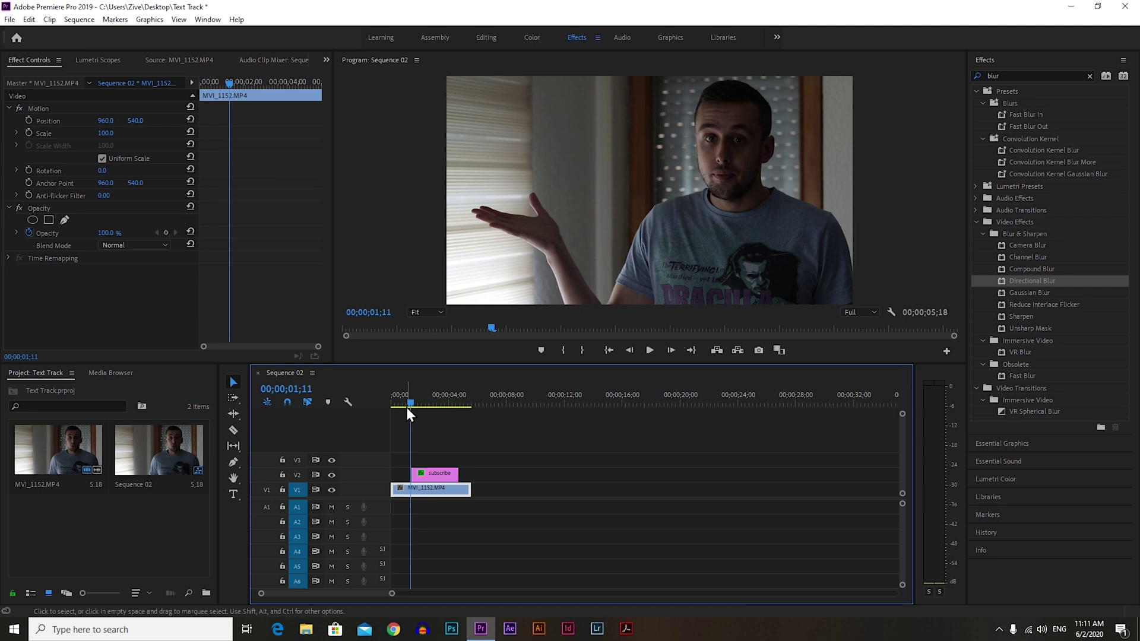
key(Right)
key(Right)
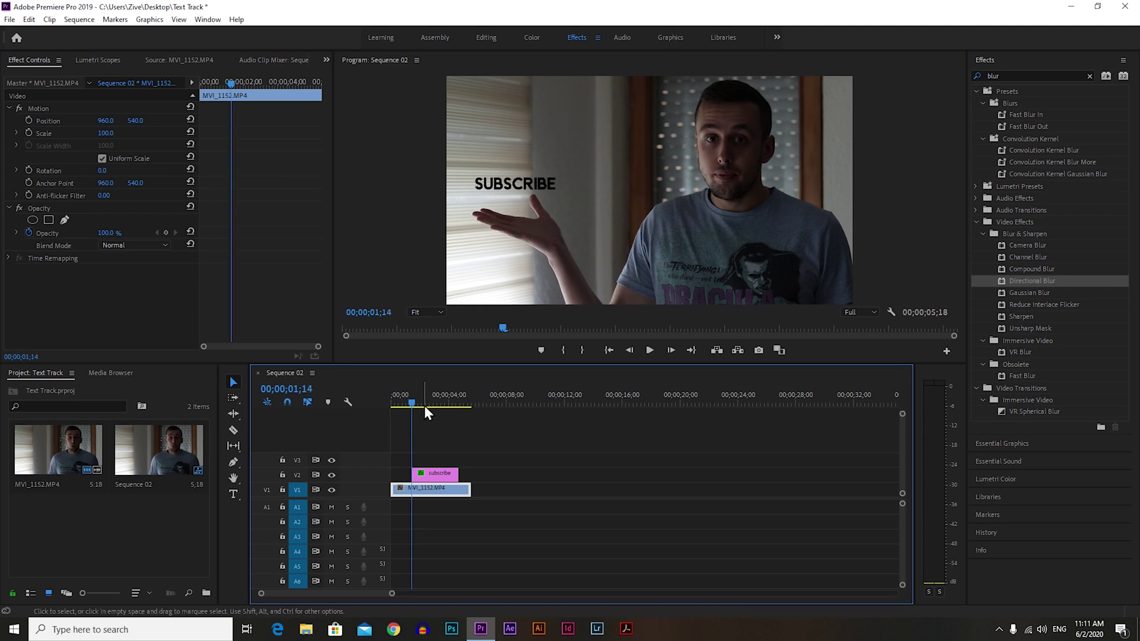
click(443, 475)
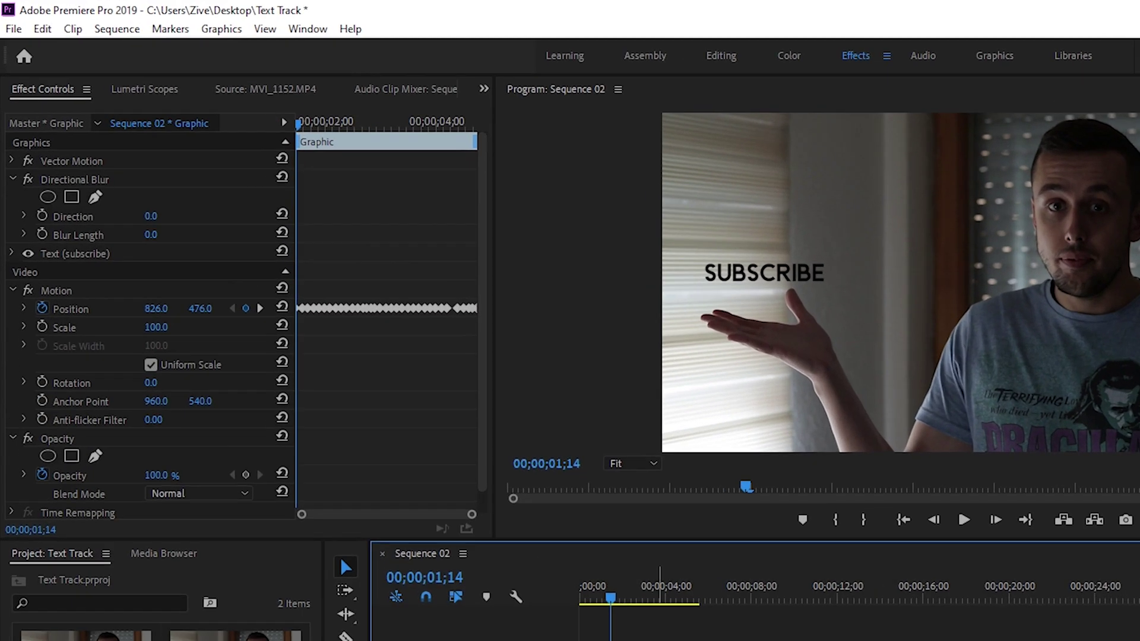
drag(477, 520, 428, 521)
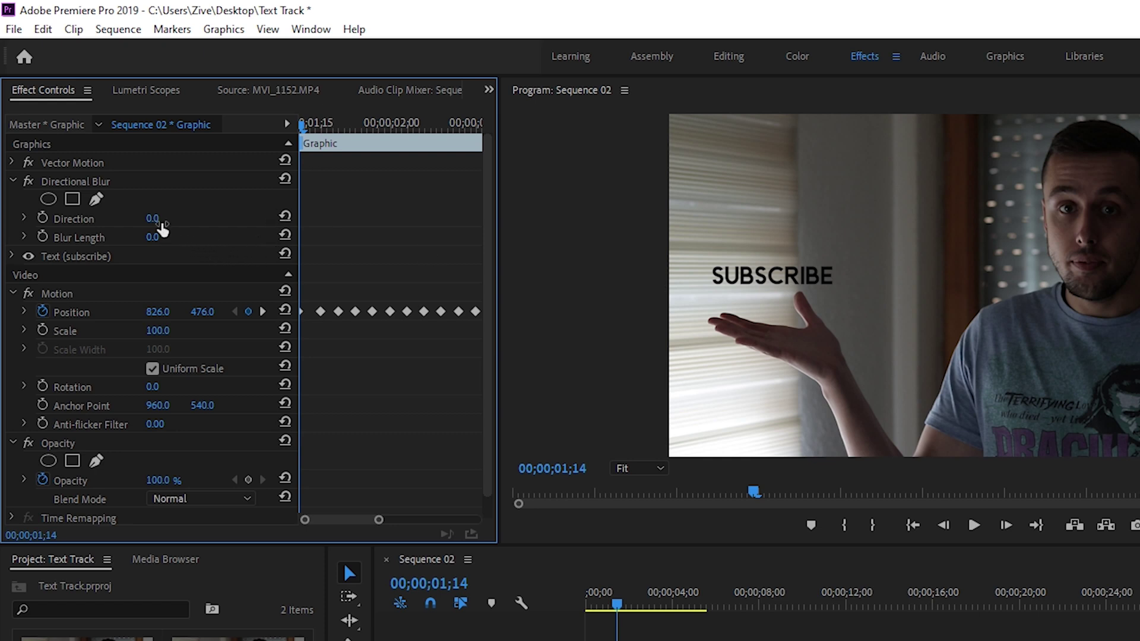
Set Directional Blur's Direction to 75° and Blur Length to 1.0, and enable keyframing for both at 00;00;01;14
click(155, 218)
text(24)
key(Return)
click(156, 236)
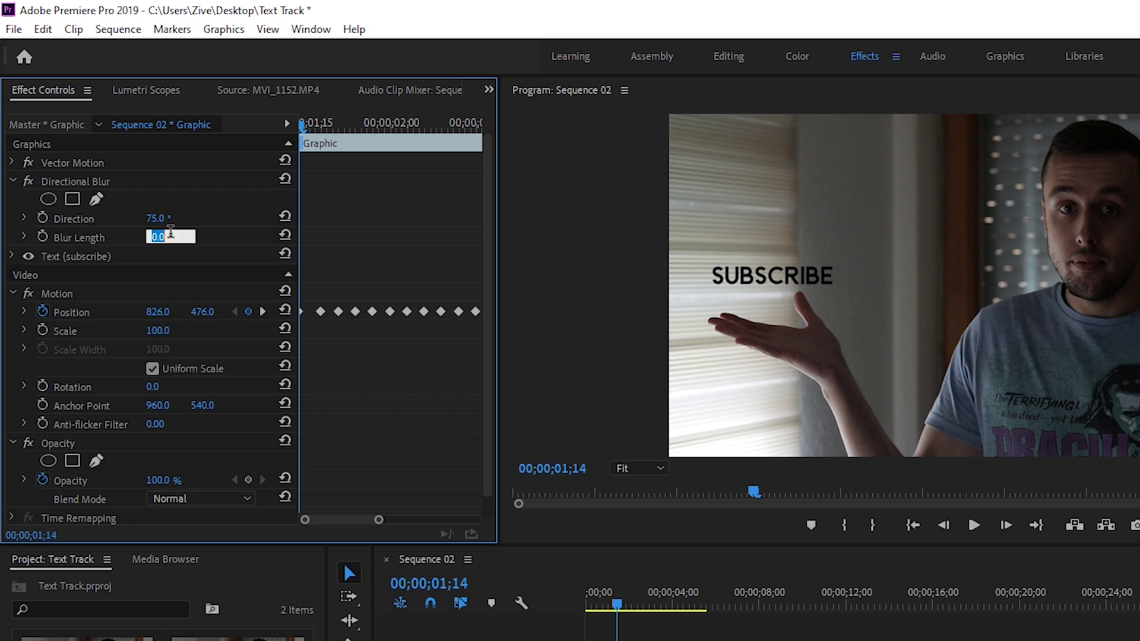
text(1)
key(Return)
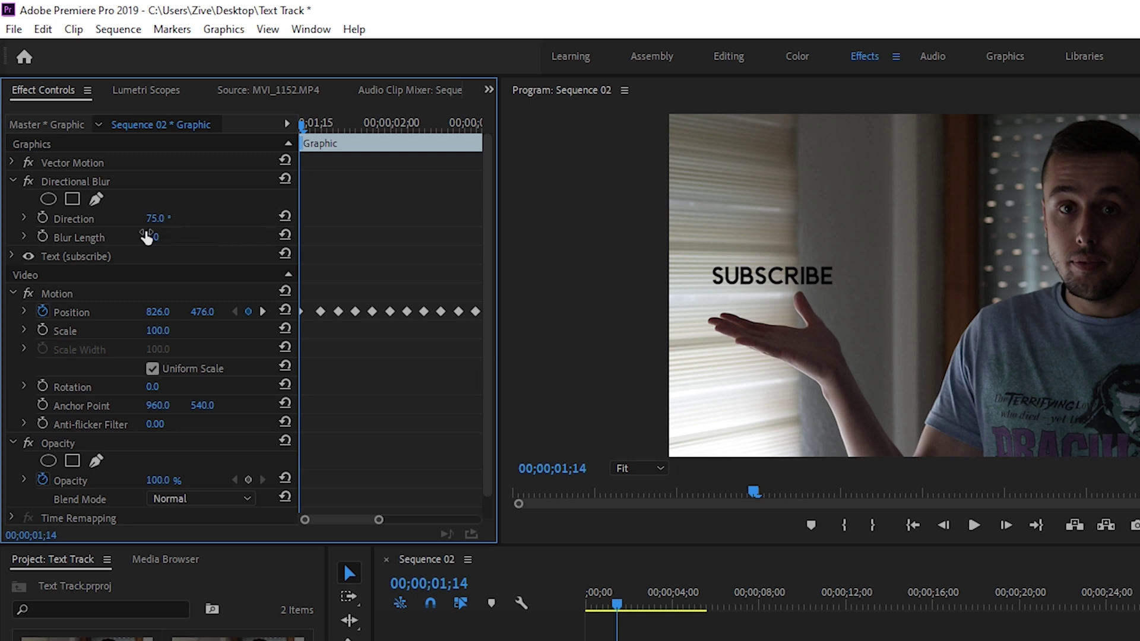
click(43, 218)
click(43, 236)
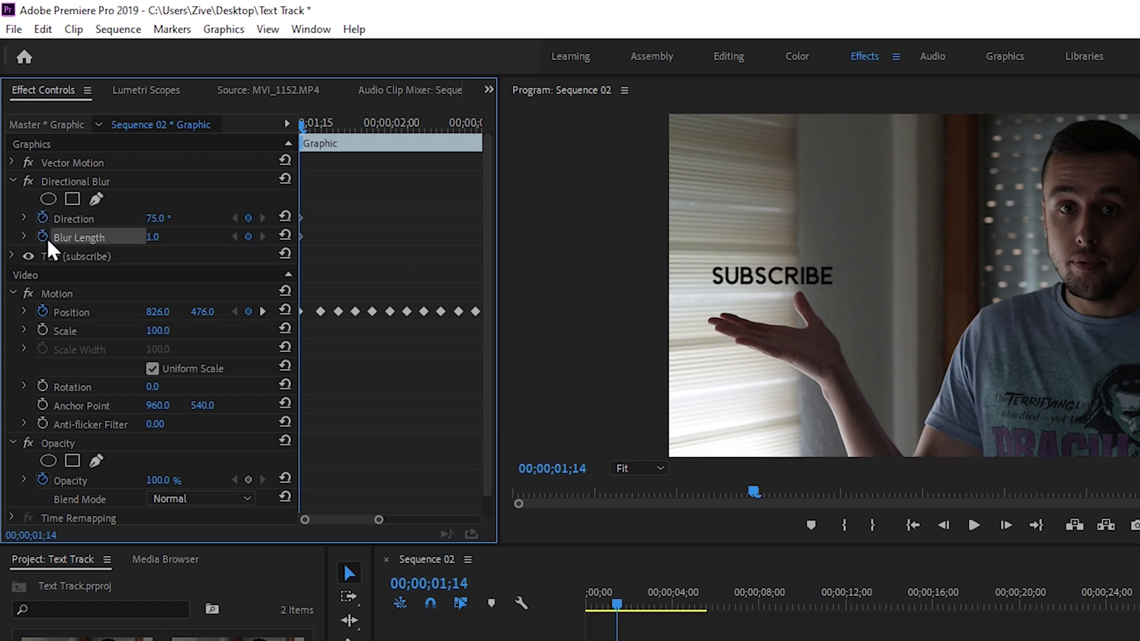
Add Direction and Blur Length keyframes at the second Position keyframe, 00;00;01;18
key(Right)
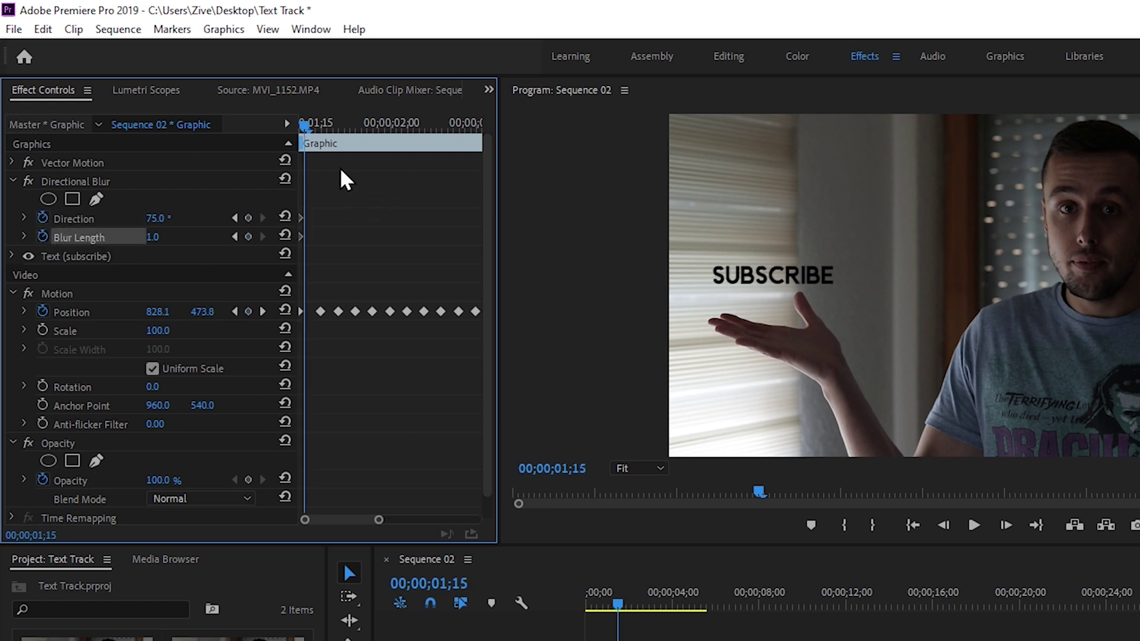
key(Right)
key(Right)
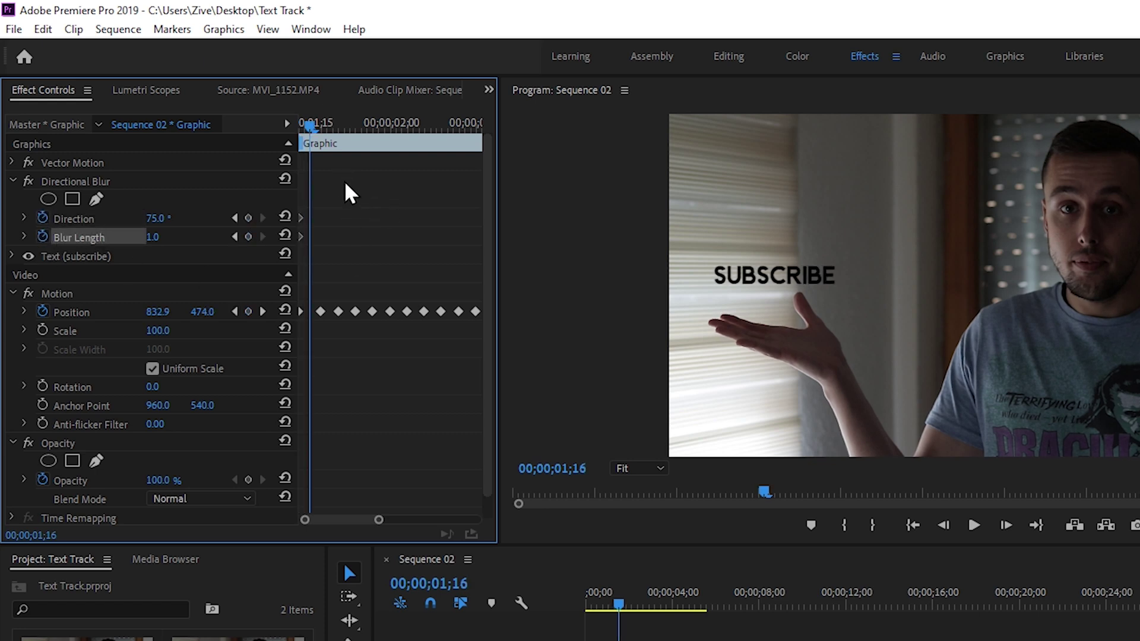
key(Right)
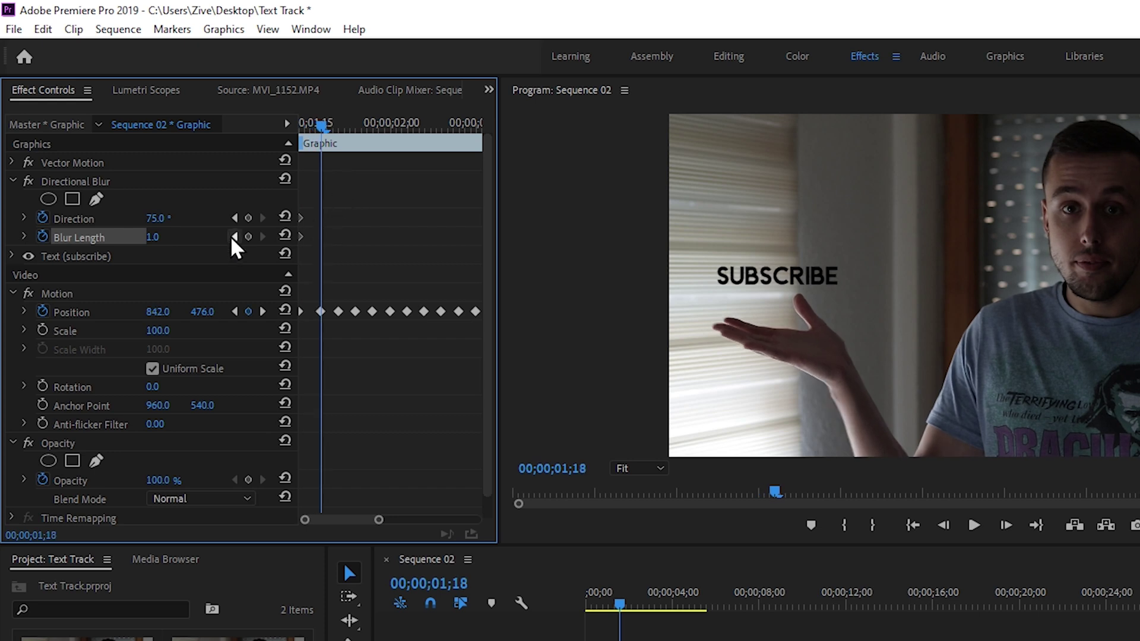
click(248, 218)
click(248, 236)
At 00;00;01;21, set Direction to 85° and add a Blur Length keyframe
key(Right)
key(Right)
key(Right)
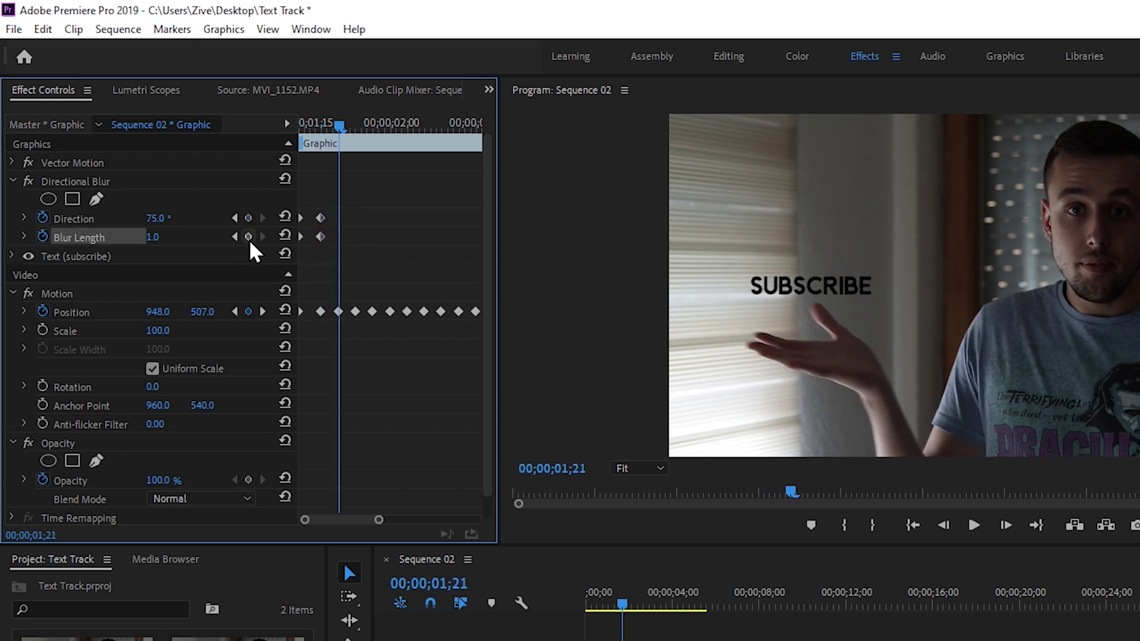
drag(152, 218, 157, 218)
click(249, 236)
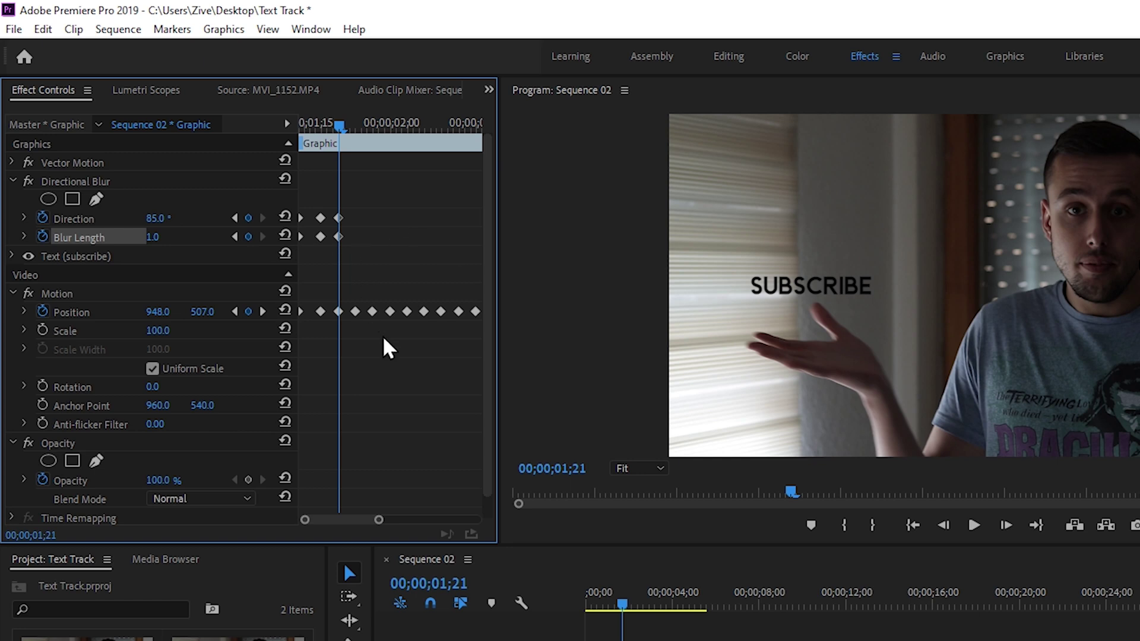
Add Direction and Blur Length keyframes at the next two Position keyframes after 00;00;01;21
key(Right)
key(Right)
key(Right)
click(249, 218)
click(249, 237)
click(248, 236)
key(Right)
key(Right)
key(Right)
click(248, 218)
click(249, 236)
At the Position keyframe at 00;00;02;00, set Blur Length to 2.0 and add a Direction keyframe
key(Right)
key(Right)
key(Right)
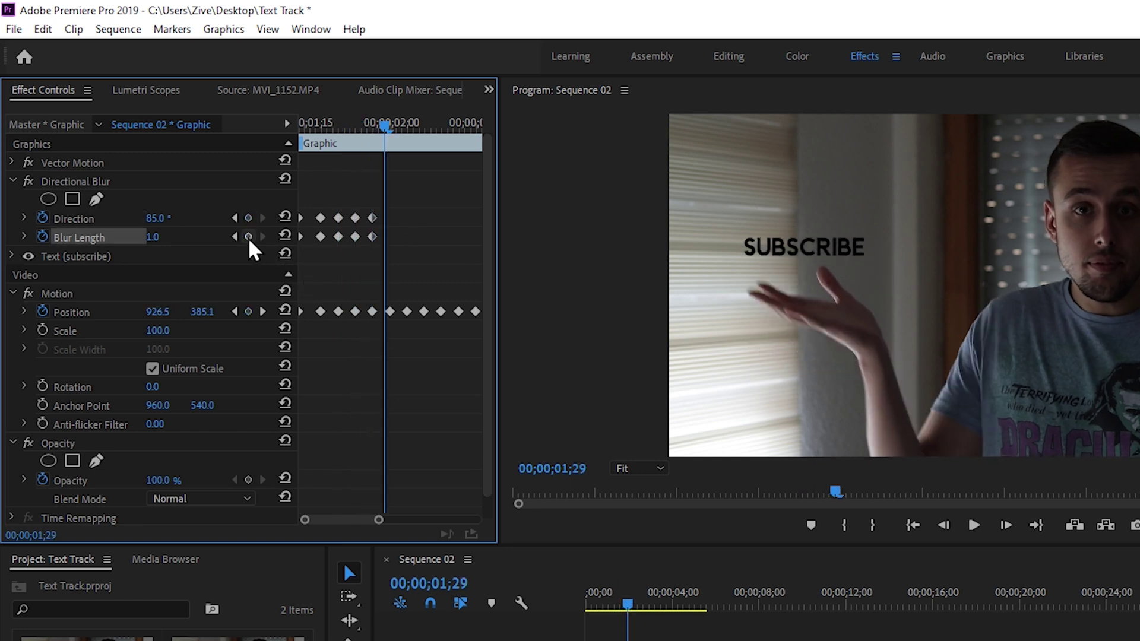
drag(156, 239, 193, 234)
click(248, 217)
Add Direction and Blur Length keyframes at every Position keyframe from 00;00;02;03 through 00;00;02;15
key(Right)
key(Right)
key(Right)
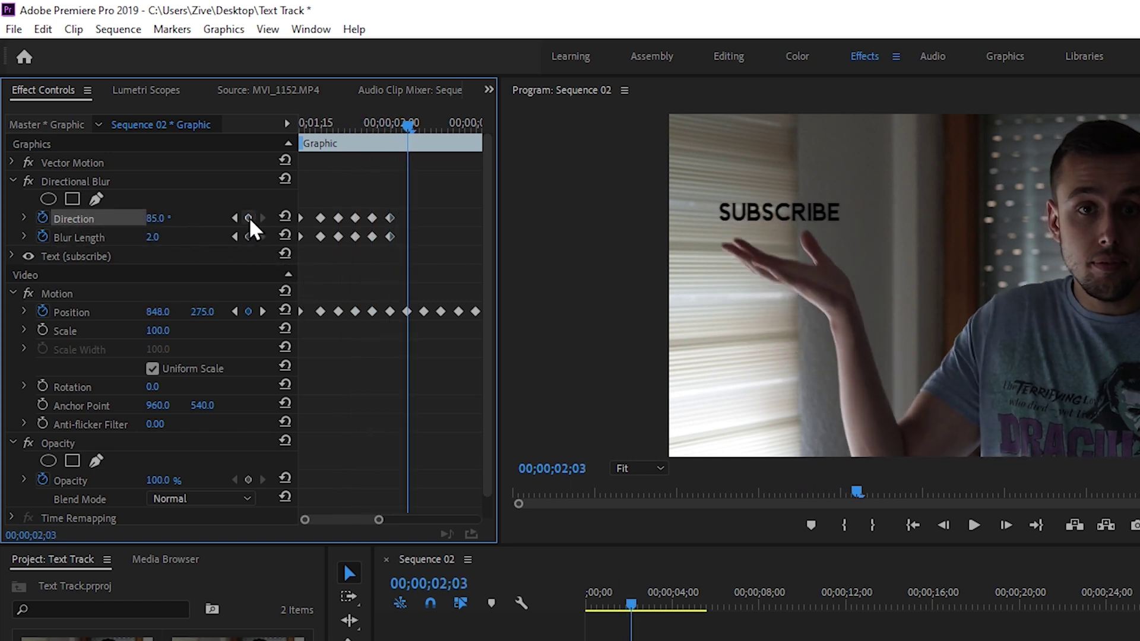
click(248, 218)
click(248, 237)
key(Right)
key(Right)
key(Right)
click(249, 218)
click(248, 237)
key(Right)
key(Right)
key(Right)
click(248, 218)
click(248, 236)
key(Right)
key(Right)
key(Right)
click(249, 218)
click(249, 237)
key(Right)
key(Right)
key(Right)
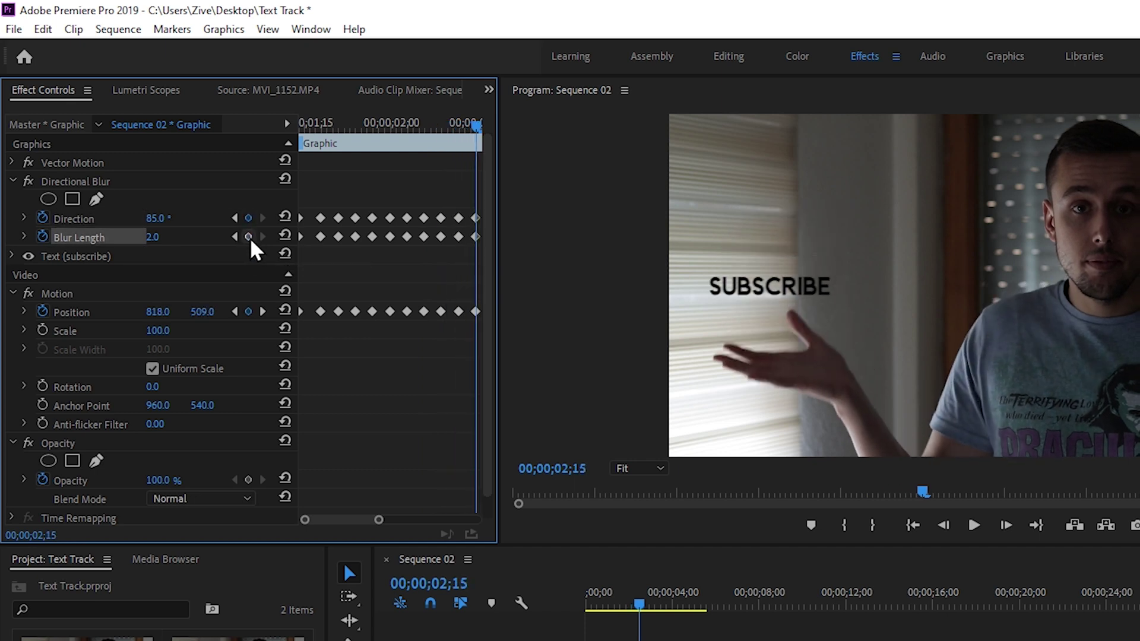
Delete the Direction and Blur Length keyframes at 00;00;02;15
key(Right)
key(Right)
key(Right)
key(Left)
key(Left)
key(Left)
click(387, 218)
key(Delete)
click(387, 237)
key(Delete)
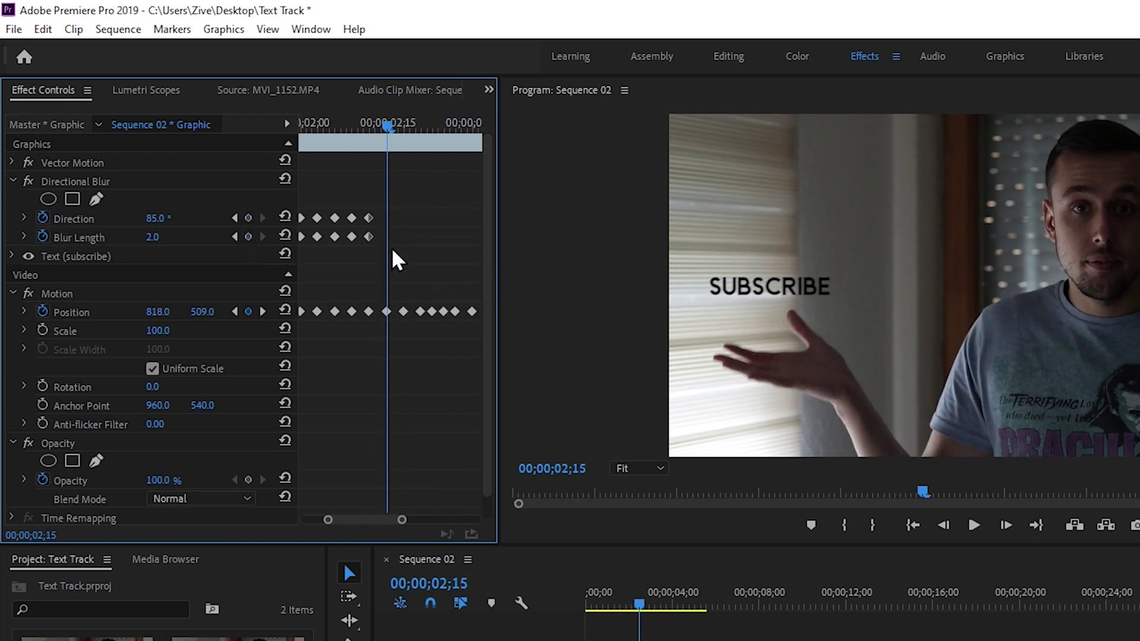
At 00;00;02;15, set Direction to 100° and Blur Length to 2.5
key(Left)
key(Left)
key(Left)
key(Right)
key(Right)
key(Right)
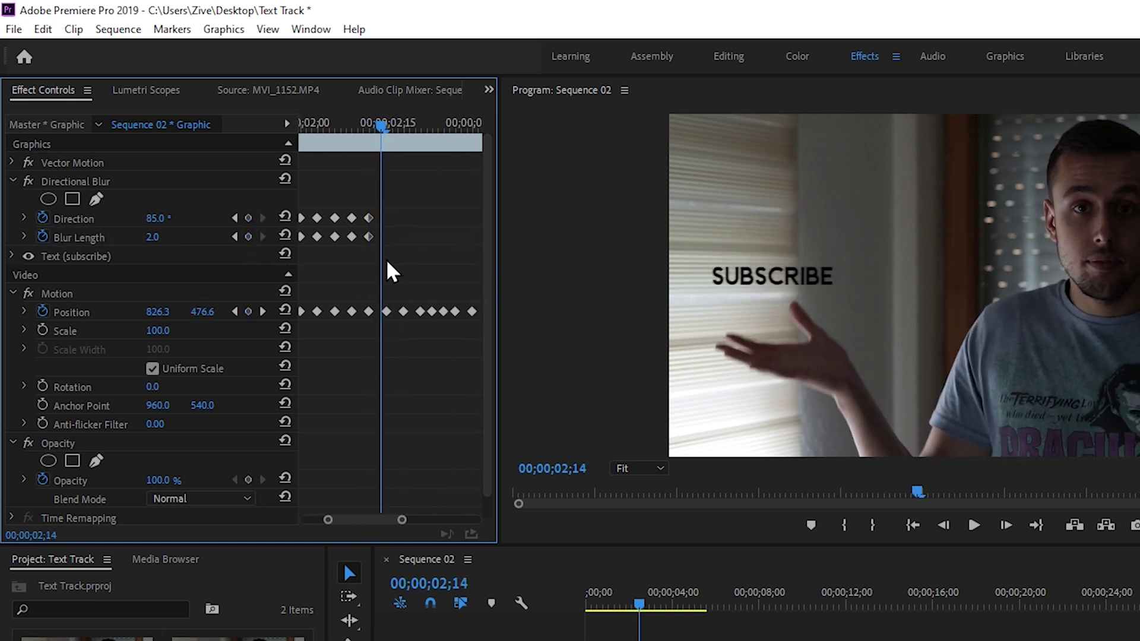
click(175, 218)
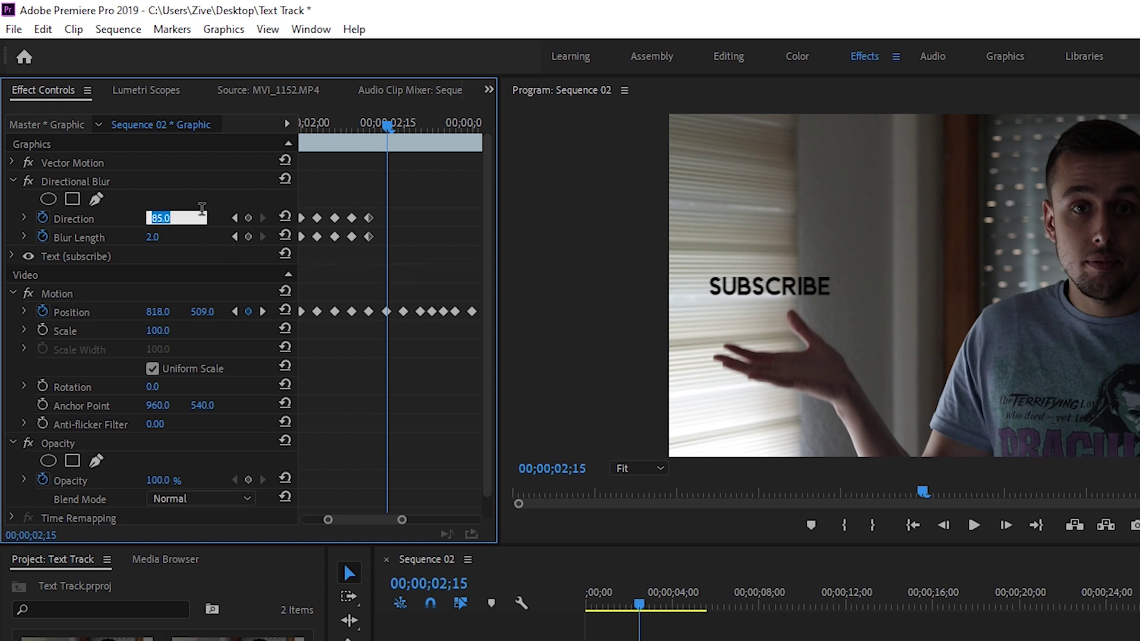
text(100)
key(Return)
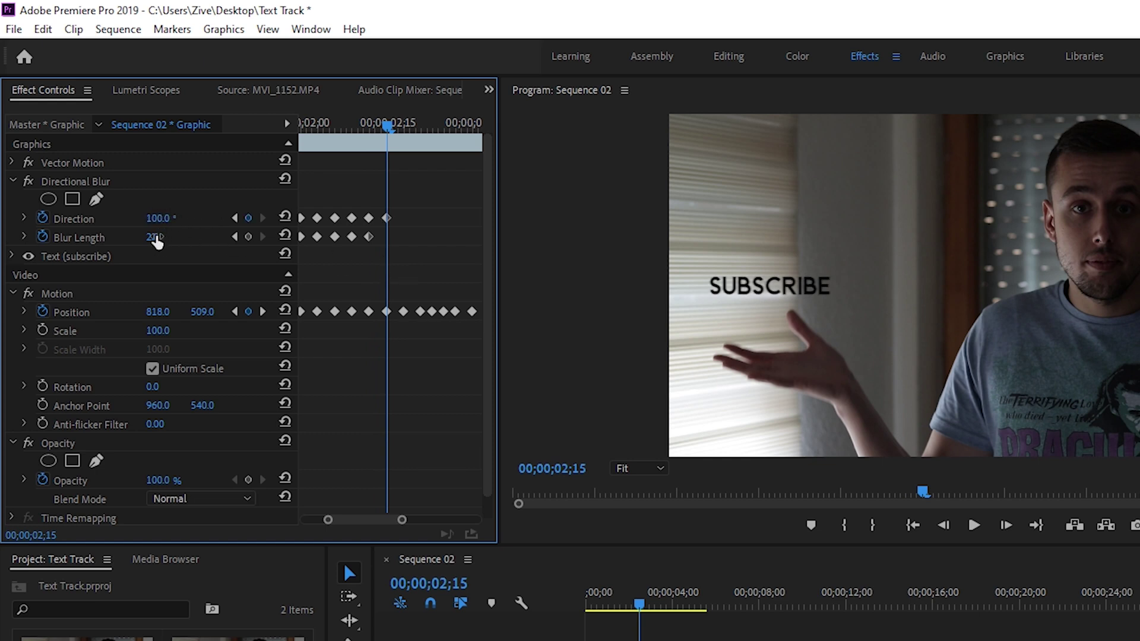
click(156, 237)
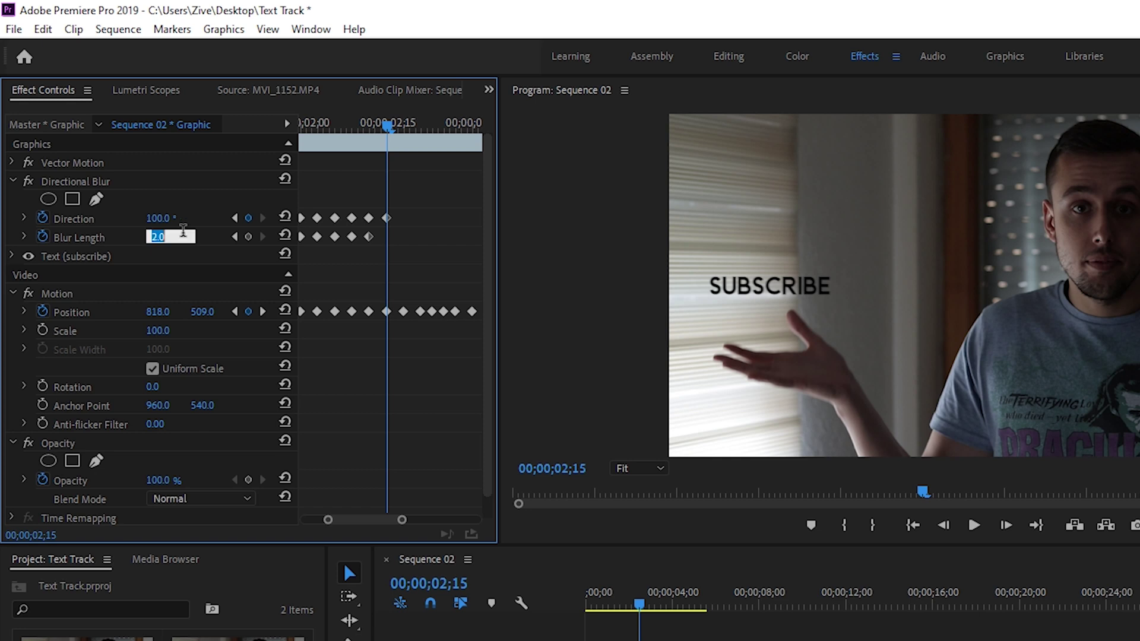
text(2.5)
key(Return)
Add Direction and Blur Length keyframes at every Position keyframe from 00;00;02;18 through 00;00;03;00
key(Right)
key(Right)
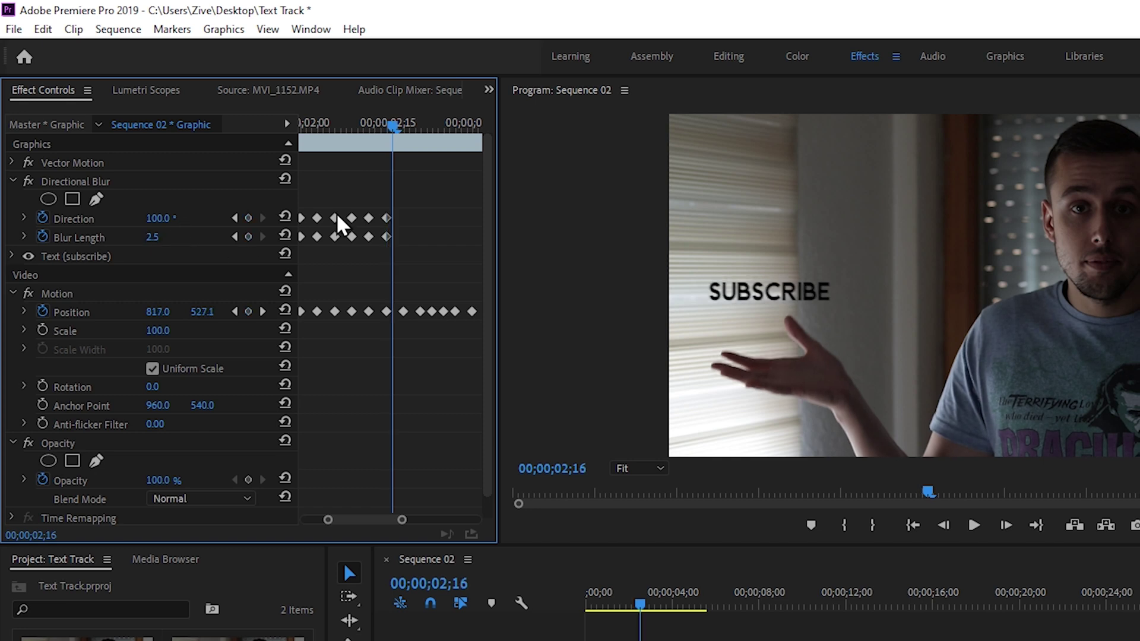
key(Right)
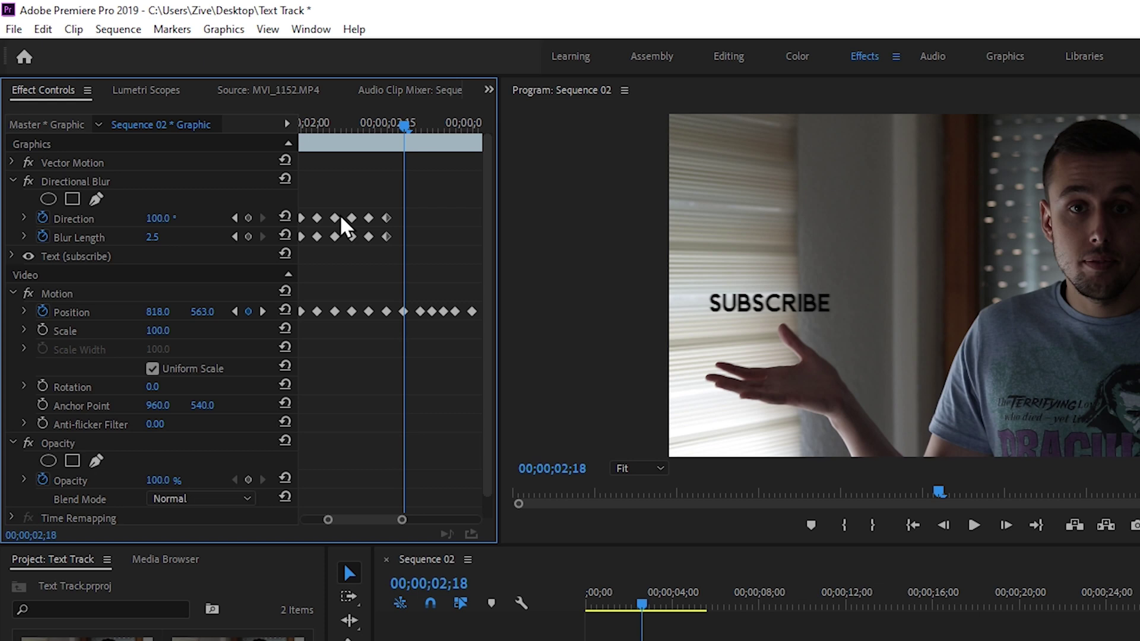
click(249, 218)
click(248, 236)
key(Right)
key(Right)
key(Right)
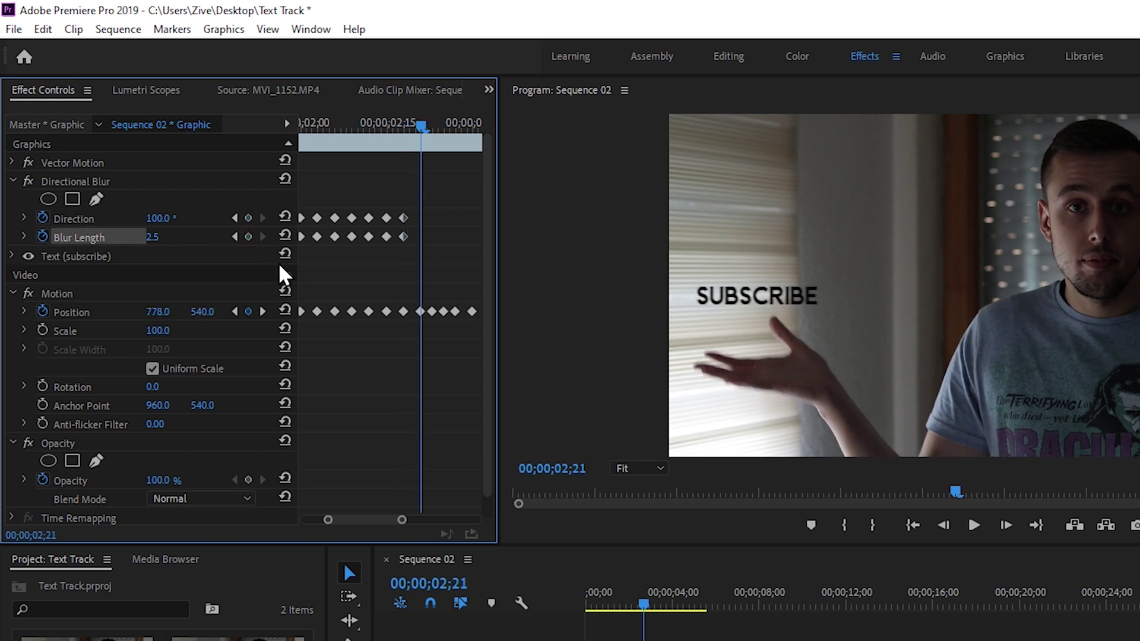
click(248, 218)
click(248, 237)
key(Right)
key(Right)
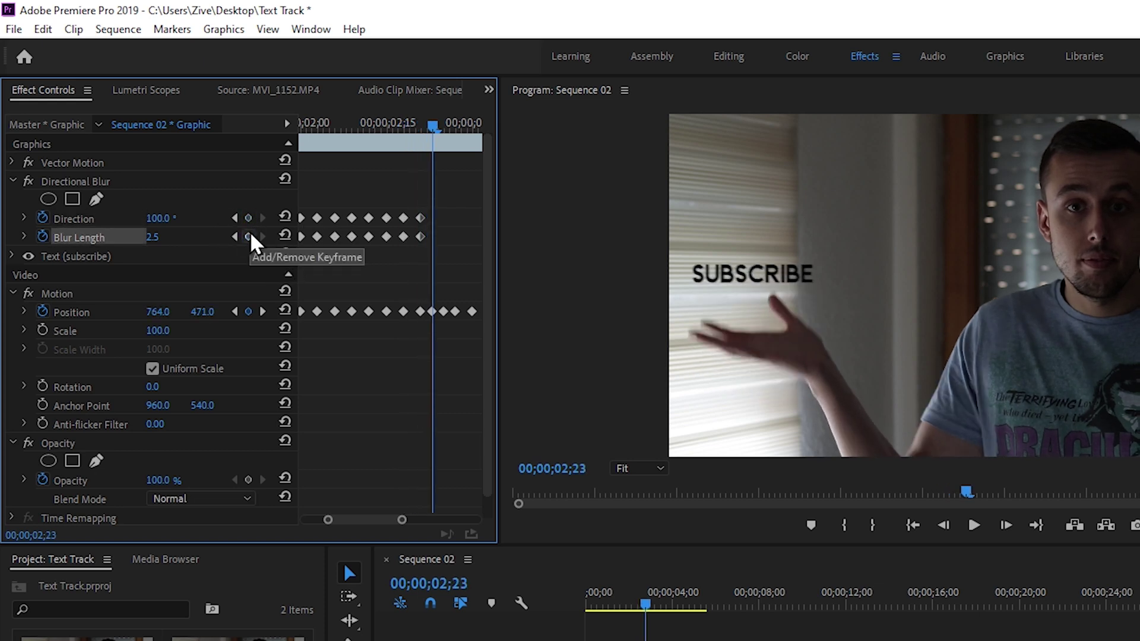
click(248, 218)
click(248, 236)
key(Right)
key(Right)
click(249, 218)
click(248, 236)
key(Right)
key(Right)
click(249, 218)
click(248, 236)
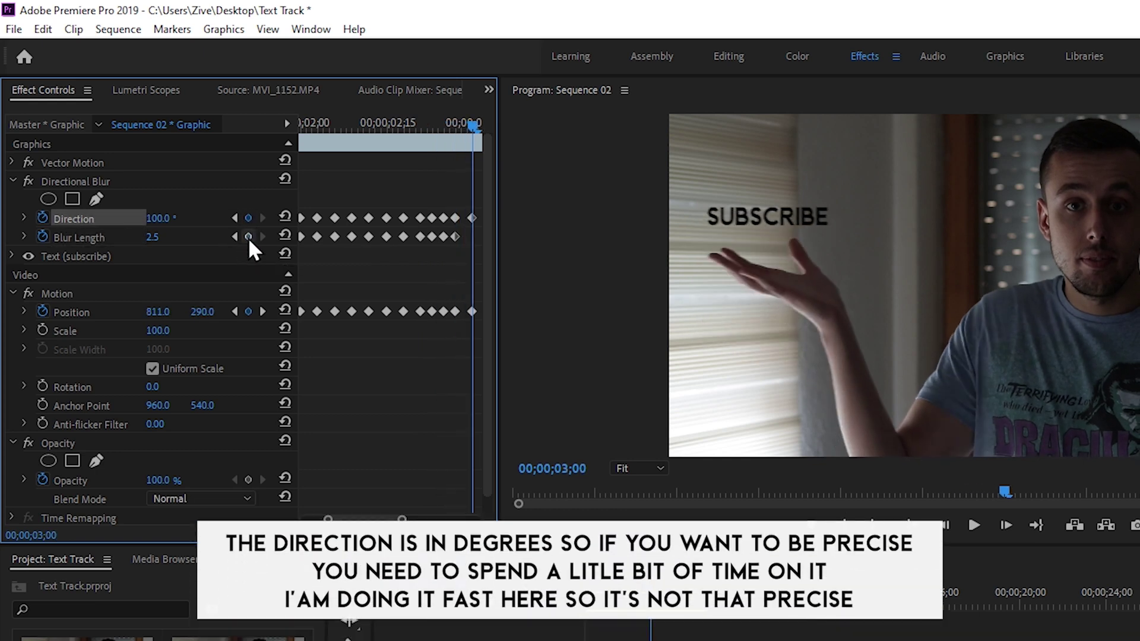
At 00;00;03;03, set Blur Length to 2.0 and Direction to 85°
key(Right)
key(Right)
key(Right)
click(170, 235)
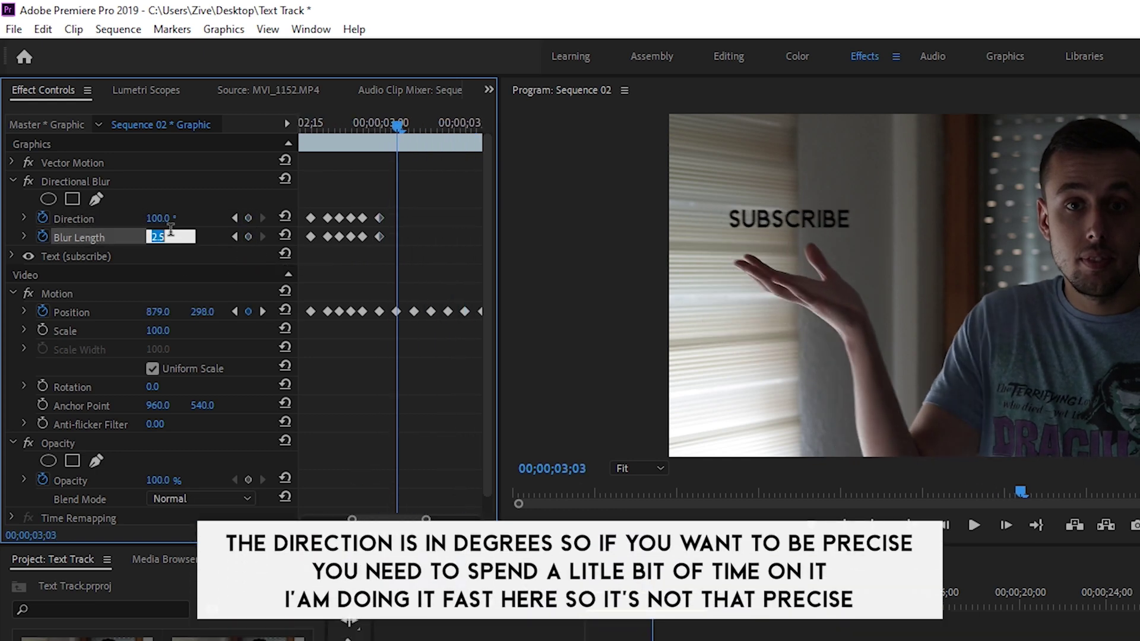
text(2)
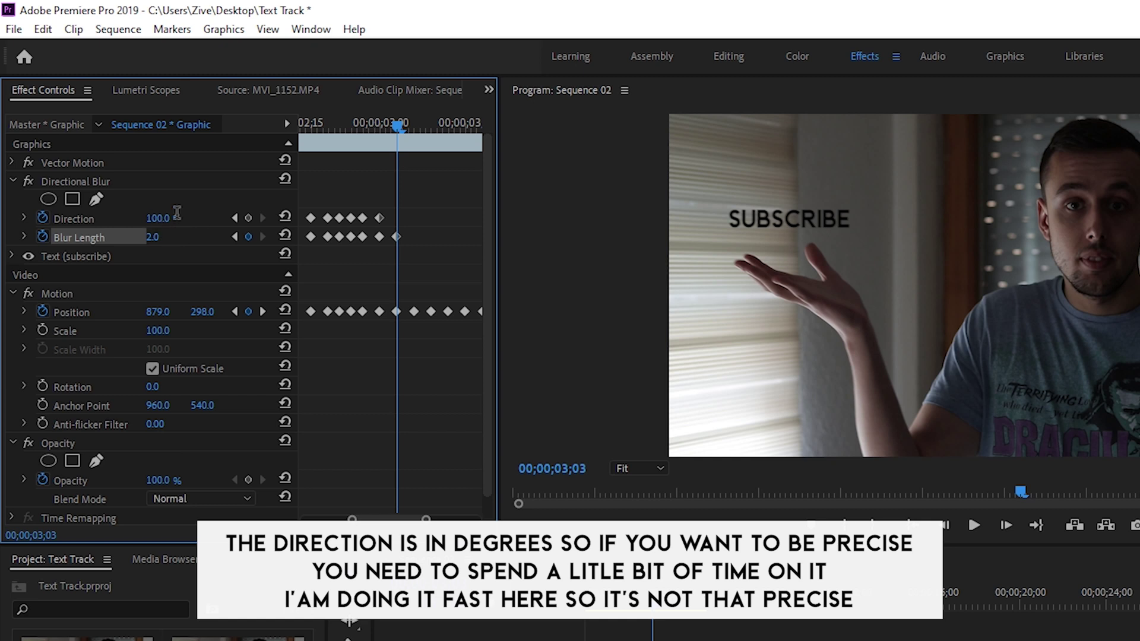
click(177, 217)
text(85)
key(Return)
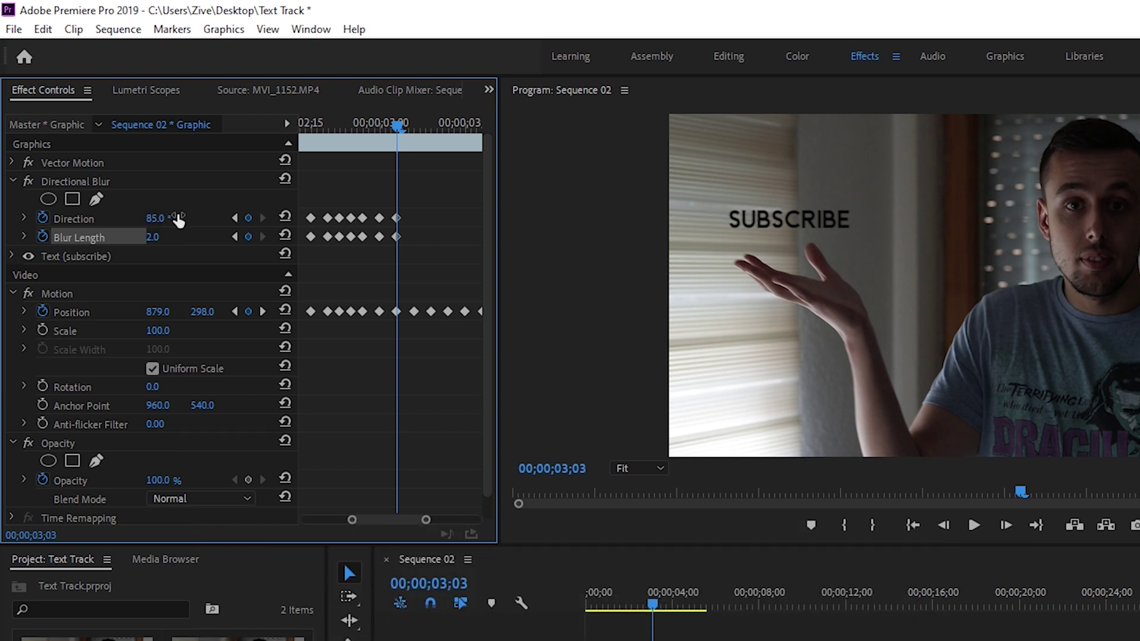
Add Direction and Blur Length keyframes at each Position keyframe after 00;00;03;03, up to 00;00;03;18
key(Right)
key(Right)
key(Right)
click(248, 218)
click(249, 236)
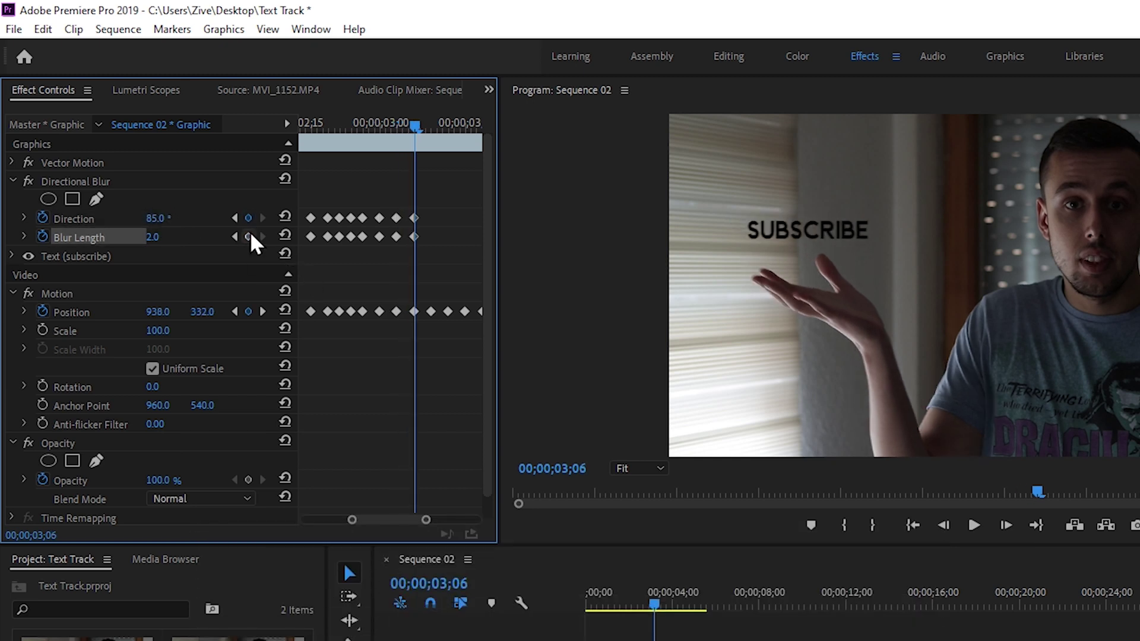
key(Right)
key(Right)
key(Right)
key(Right)
key(Right)
key(Right)
key(Right)
key(Right)
key(Right)
key(Right)
key(Right)
key(Right)
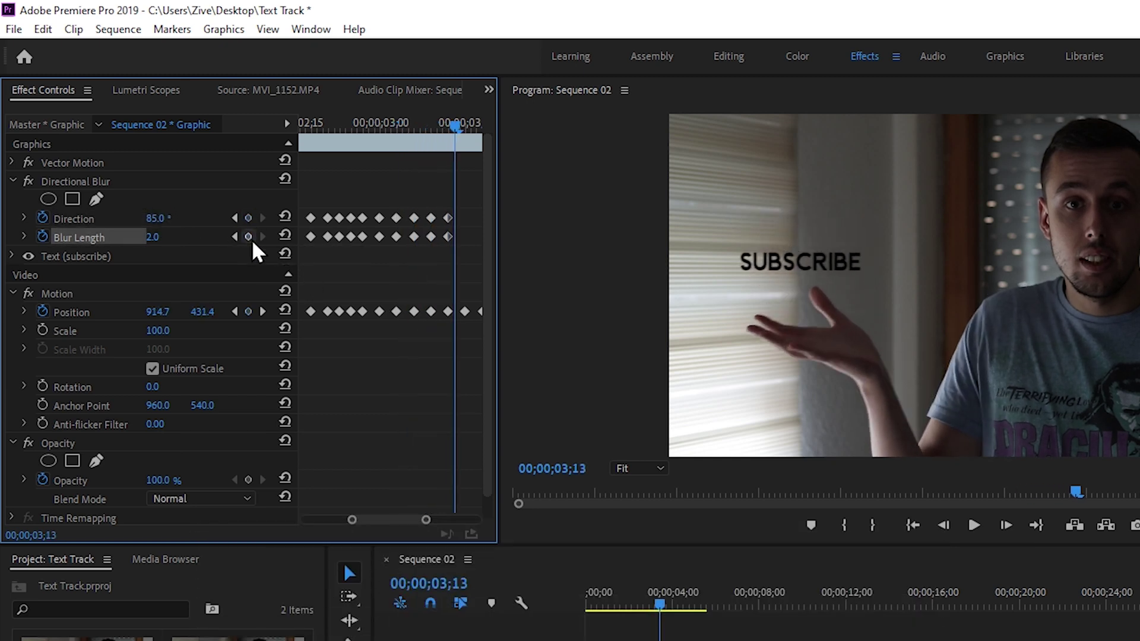
click(248, 218)
click(248, 237)
At 00;00;03;18, set Direction to 90° and Blur Length to 2.5
click(178, 218)
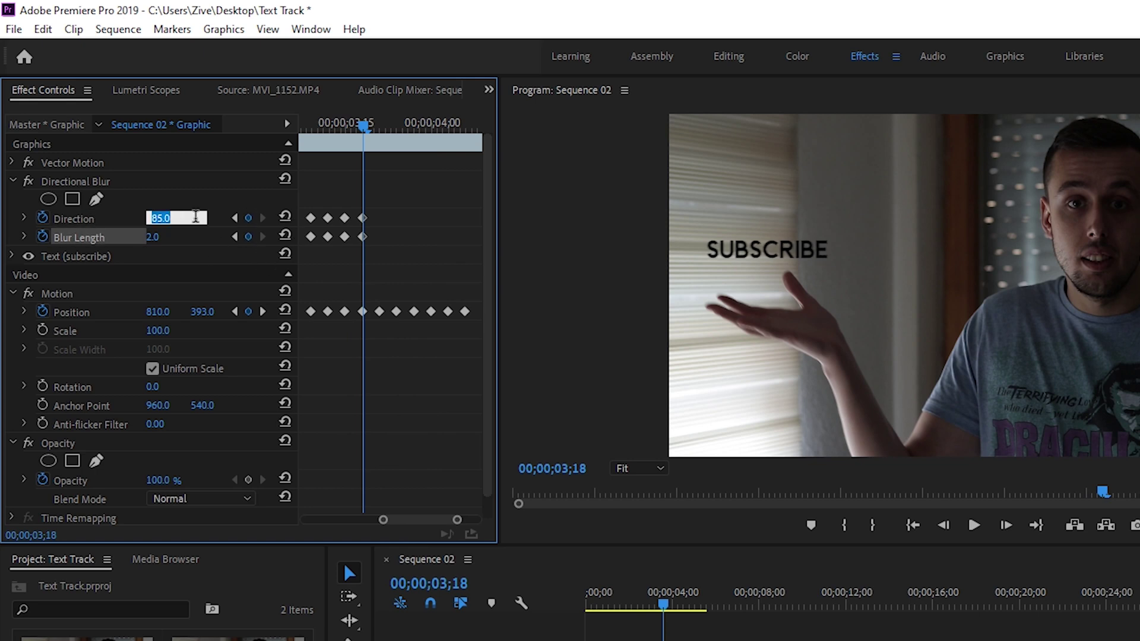
text(90)
key(Return)
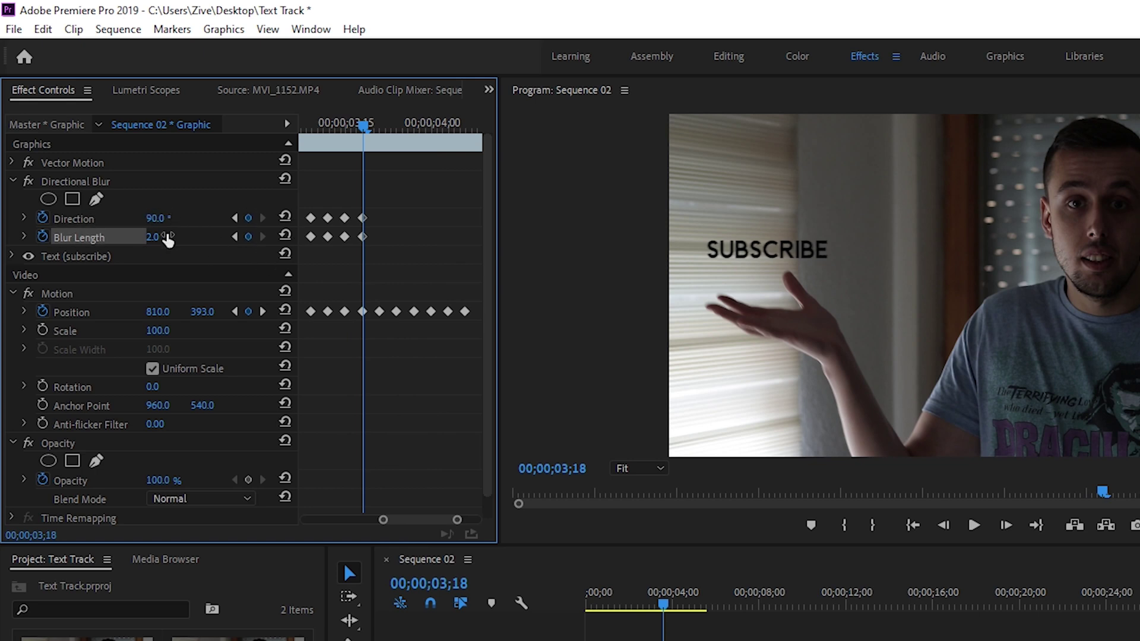
click(157, 237)
text(2)
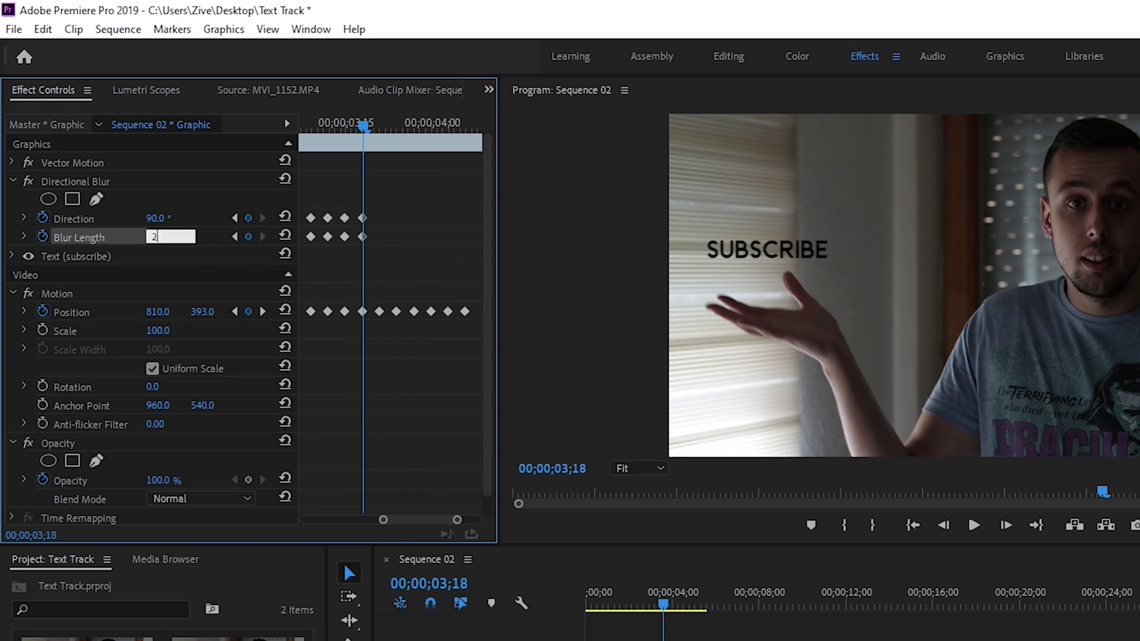
key(Return)
Add Direction and Blur Length keyframes at each Position keyframe from 00;00;03;21 through 00;00;03;27
key(Right)
key(Right)
key(Right)
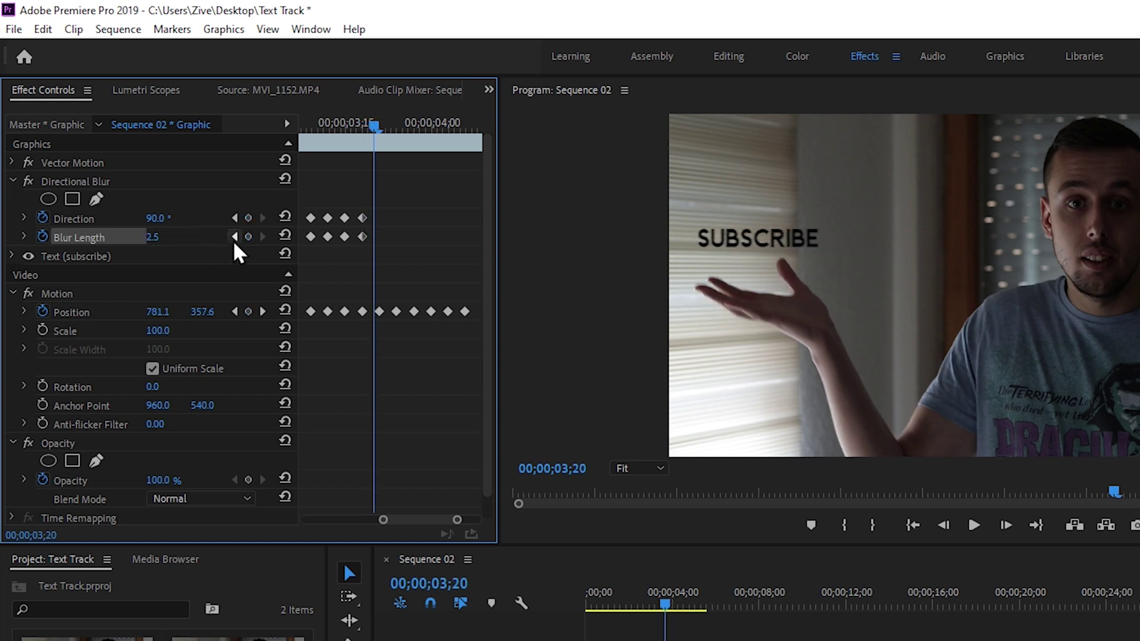
click(248, 237)
click(248, 218)
key(Right)
key(Right)
key(Right)
click(248, 218)
click(249, 238)
key(Right)
key(Right)
key(Right)
Add Direction and Blur Length keyframes at the Position keyframes at 00;00;04;00, 00;00;04;03 and 00;00;04;06
click(248, 218)
click(248, 237)
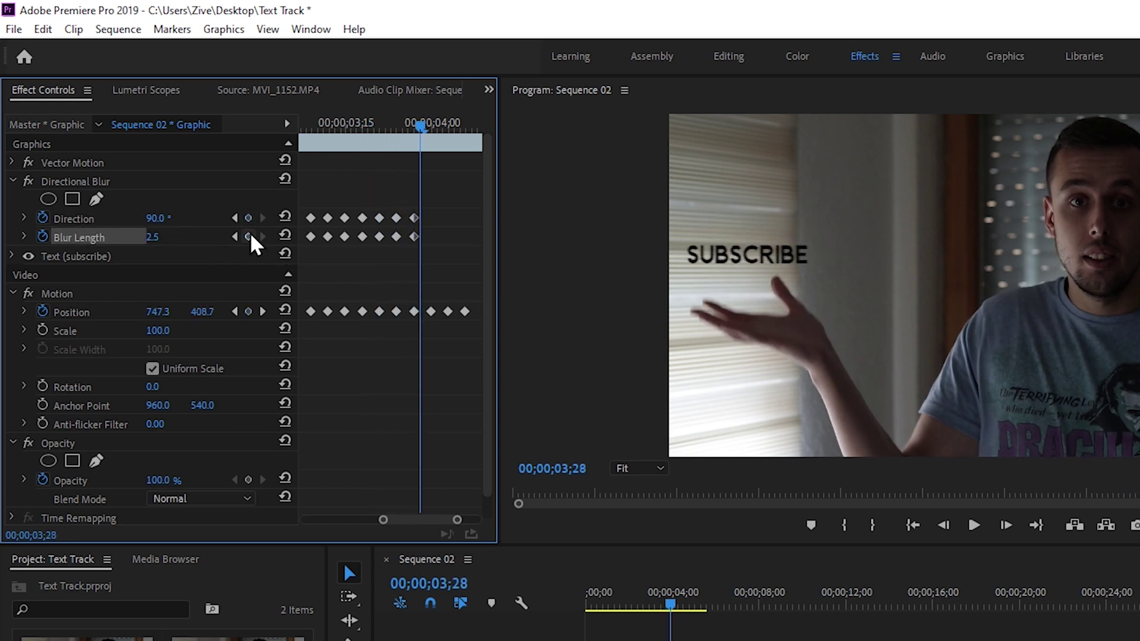
click(248, 219)
click(250, 237)
key(Right)
key(Right)
key(Right)
key(Right)
key(Right)
key(Right)
key(Right)
key(Left)
key(Left)
key(Left)
key(Left)
key(Left)
key(Left)
key(Left)
key(Right)
key(Right)
key(Right)
click(248, 219)
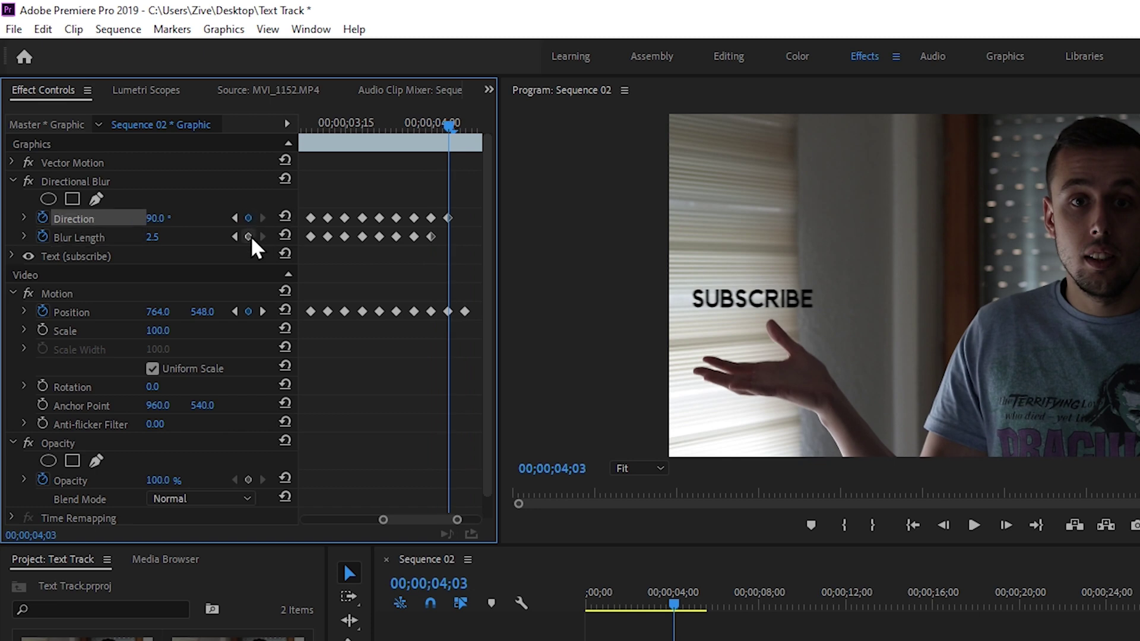
click(249, 237)
key(Right)
key(Right)
key(Right)
Add Direction and Blur Length keyframes at 00;00;04;10, 00;00;04;12 and 00;00;04;15
key(Right)
key(Right)
key(Right)
At 00;00;04;08, set the Directional Blur's Direction to 85° and Blur Length to 2.0
key(Left)
key(Left)
click(159, 218)
text(85)
key(Return)
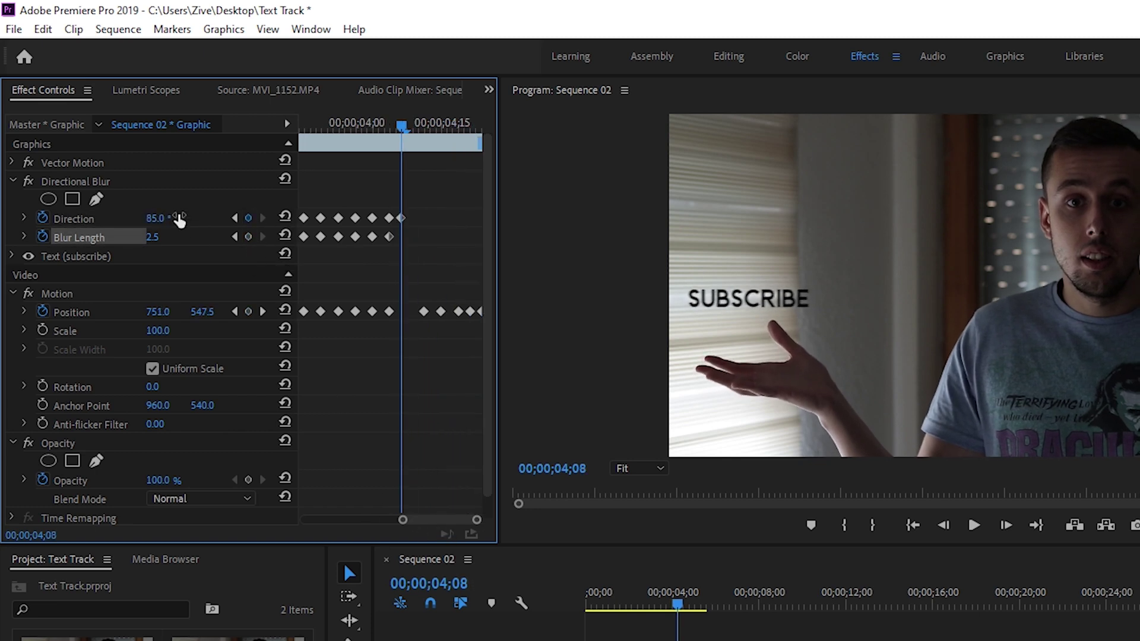
click(153, 237)
text(2)
key(Return)
key(Right)
key(Right)
click(248, 219)
click(249, 237)
key(Right)
key(Right)
click(249, 218)
click(250, 237)
At the 00;00;04;18 Position keyframe, set Direction to 100° and Blur Length to 3.0
key(Right)
key(Right)
key(Right)
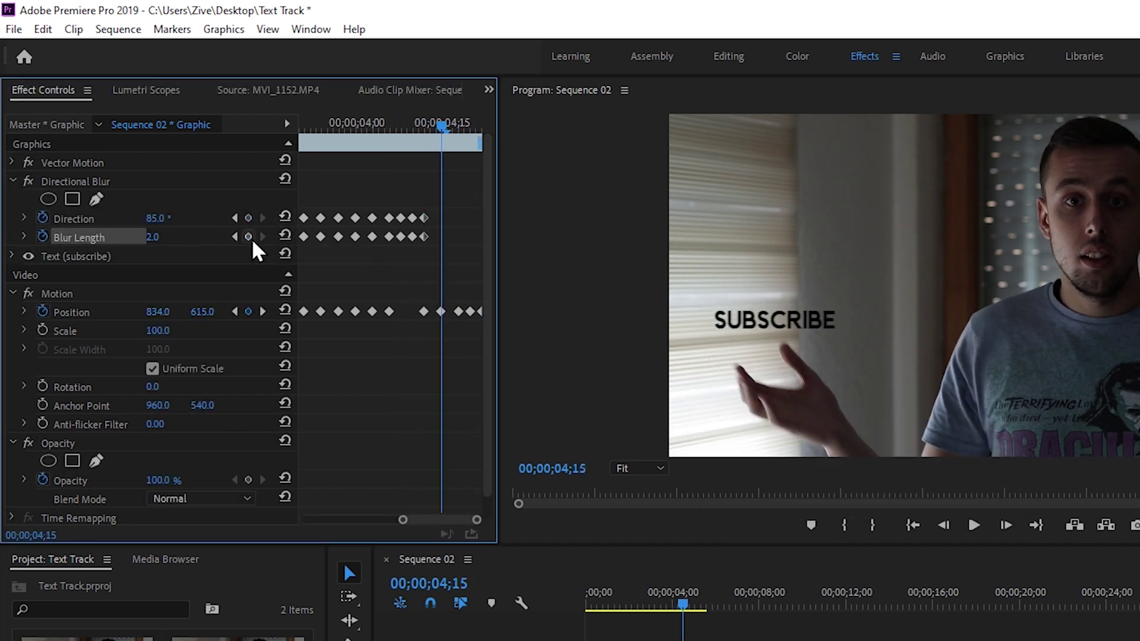
key(Right)
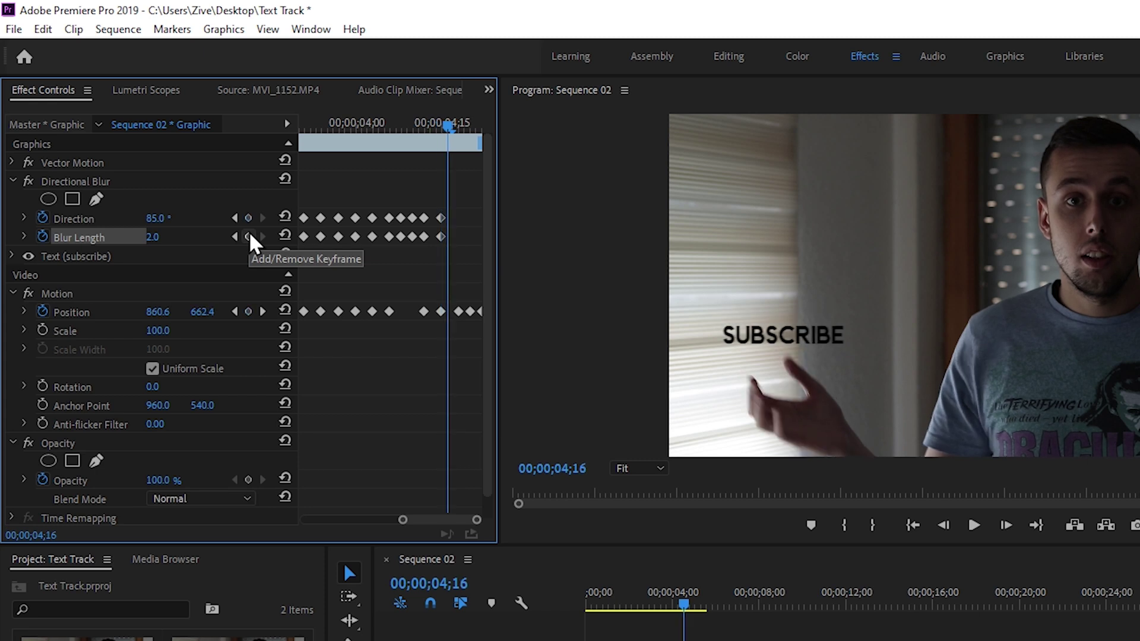
key(Right)
key(Right)
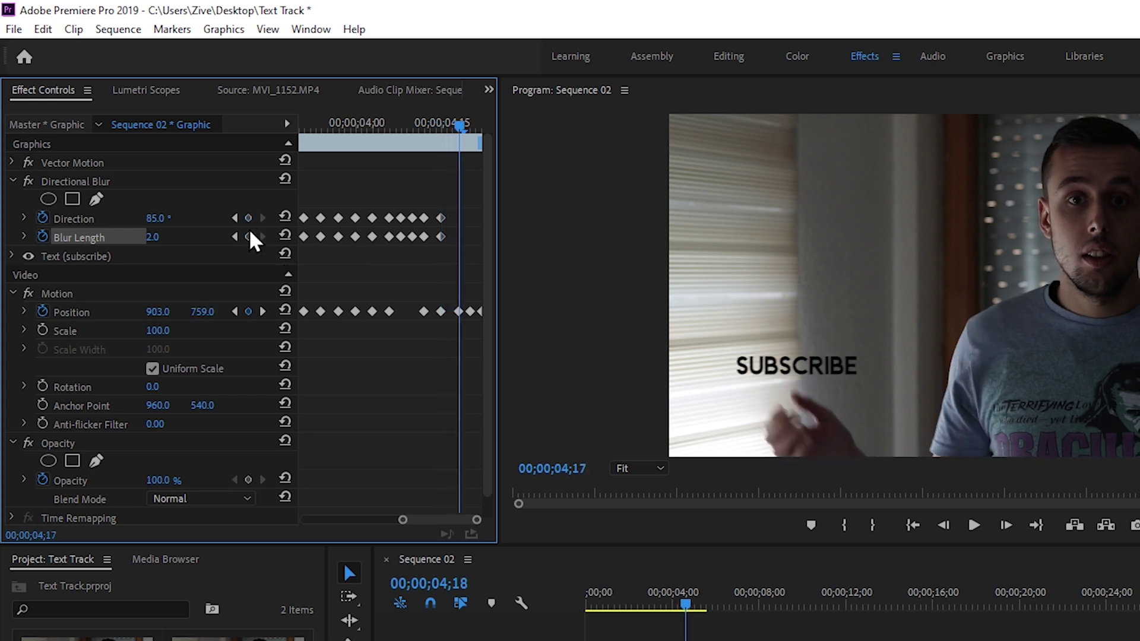
click(156, 218)
text(100)
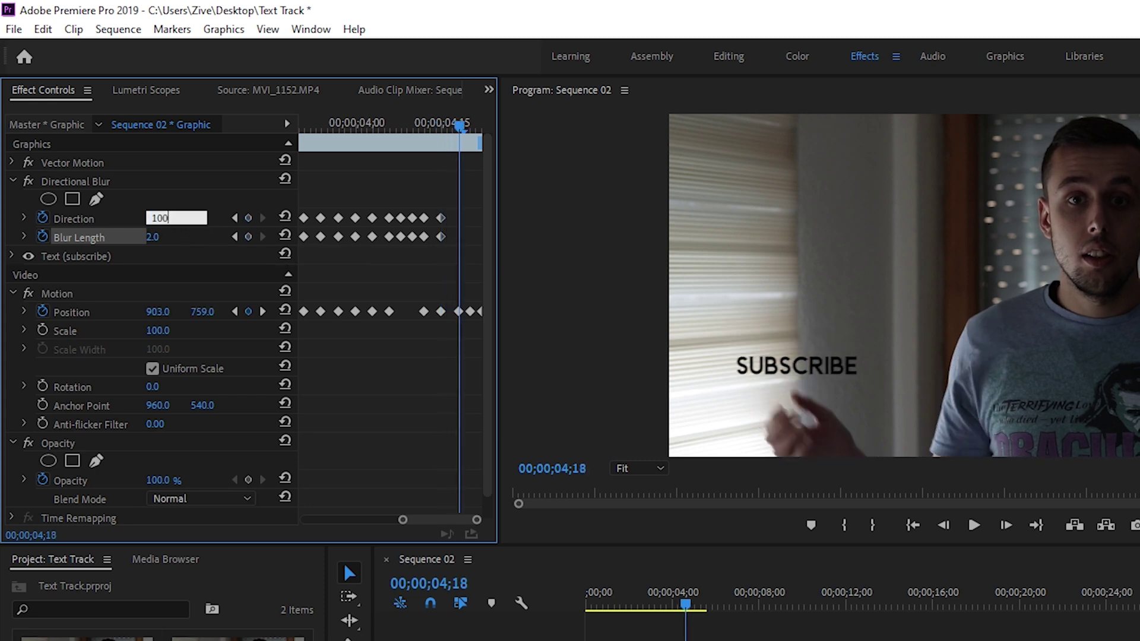
key(Return)
click(154, 237)
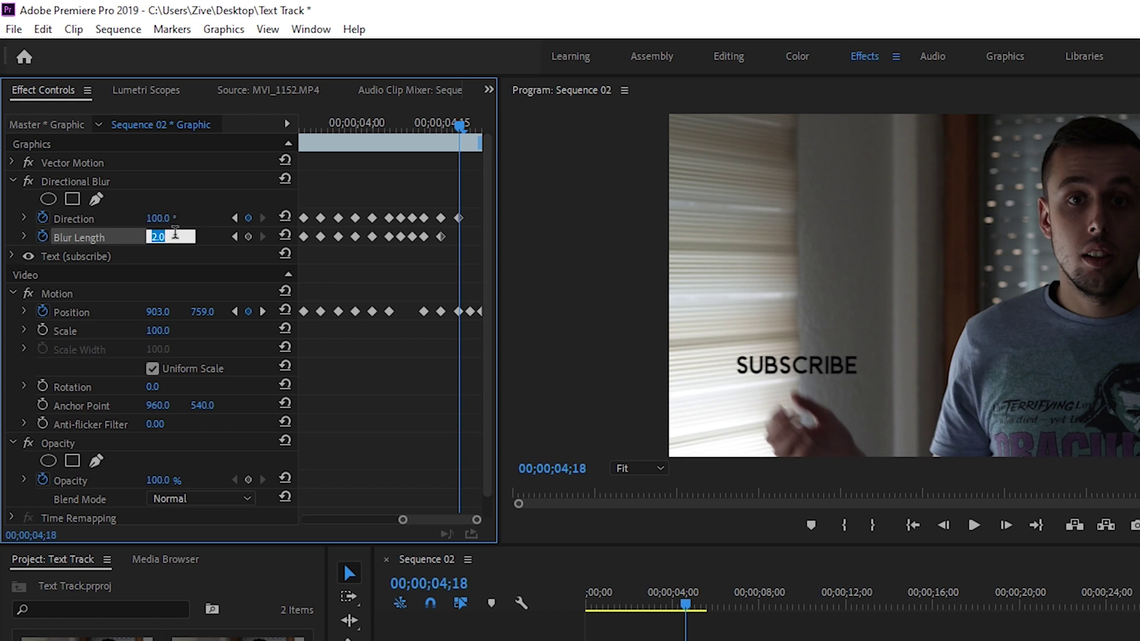
text(3)
key(Return)
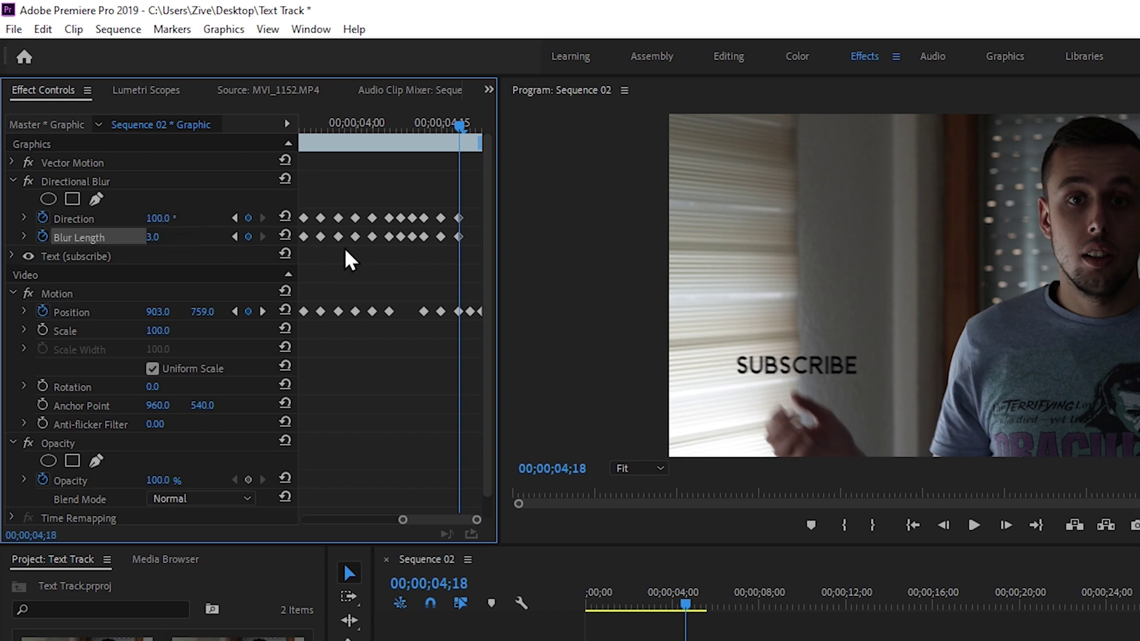
Add Direction and Blur Length keyframes at 00;00;04;20, and reselect the title clip at 00;00;04;21
key(Right)
key(Right)
key(Right)
key(Right)
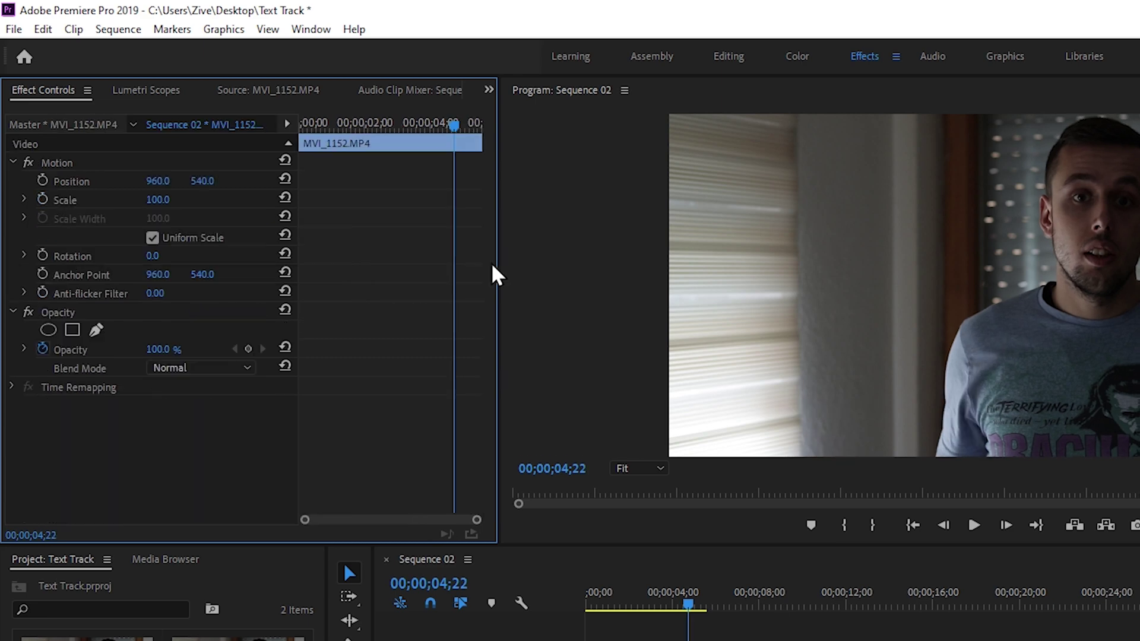
key(Left)
click(618, 639)
drag(477, 520, 414, 520)
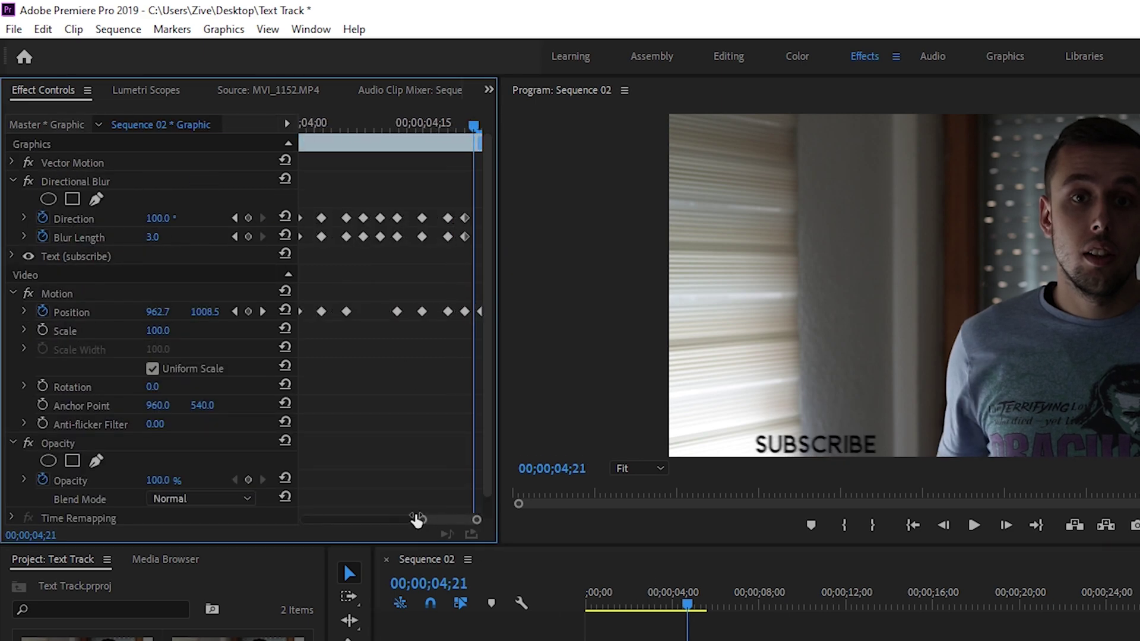
Play the sequence from 00;00;01;09 past the end of the title to check the tracked, blurred text
click(612, 607)
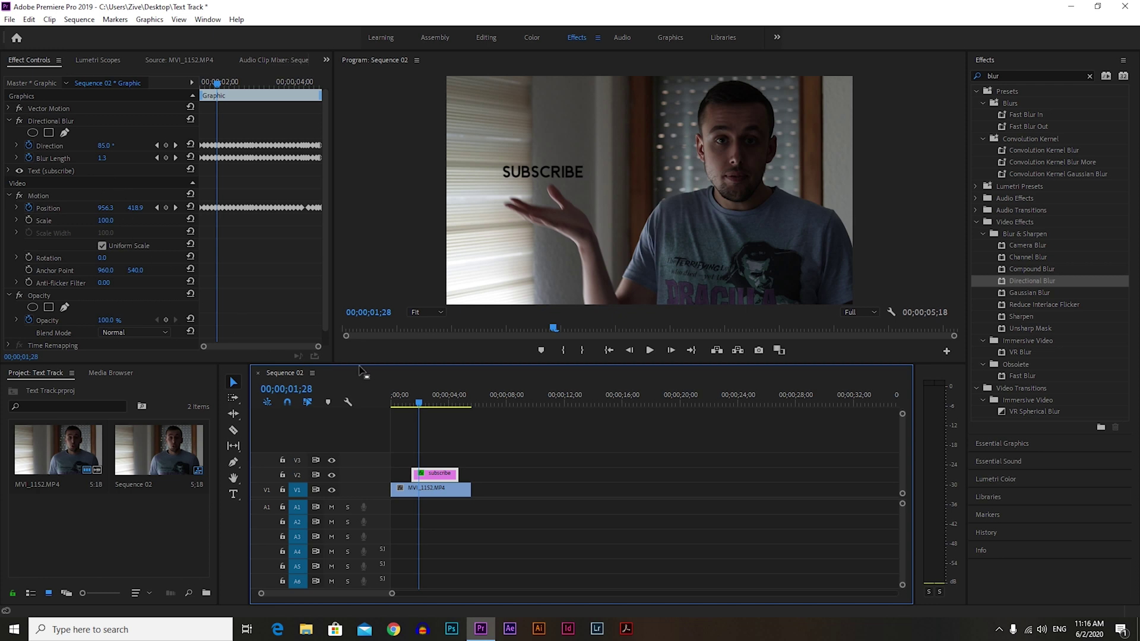
click(443, 423)
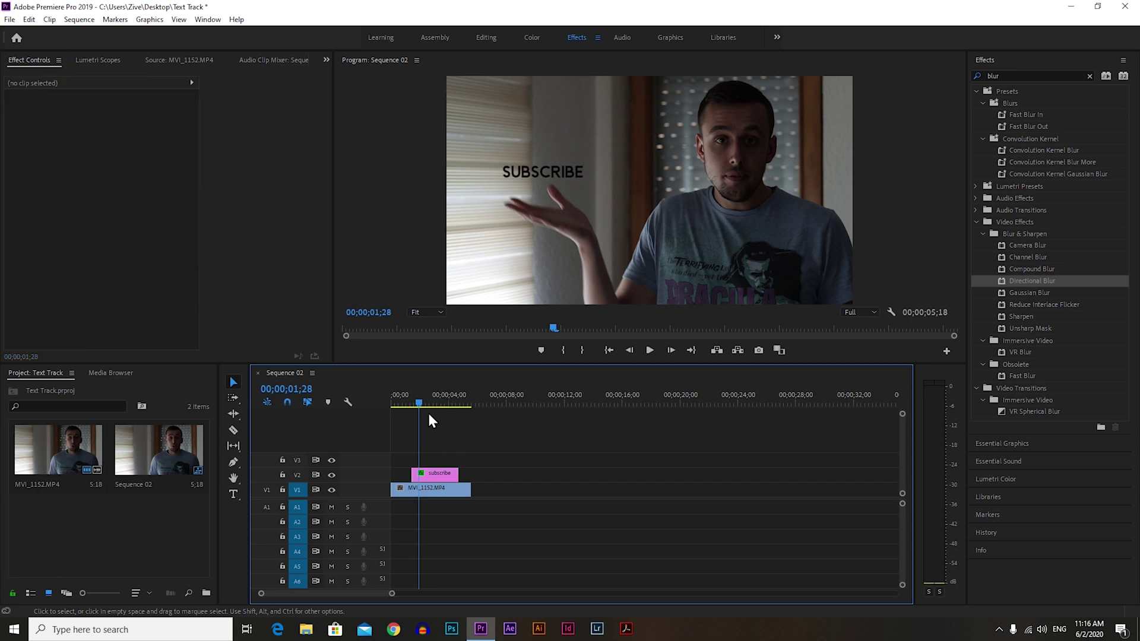
drag(418, 404, 409, 407)
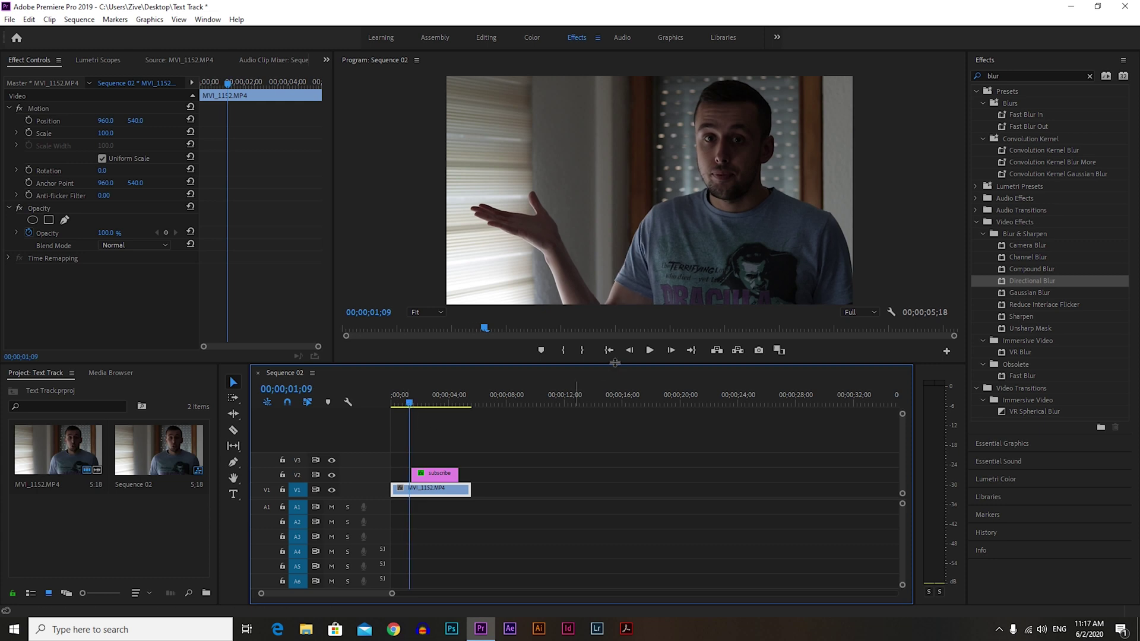
click(649, 350)
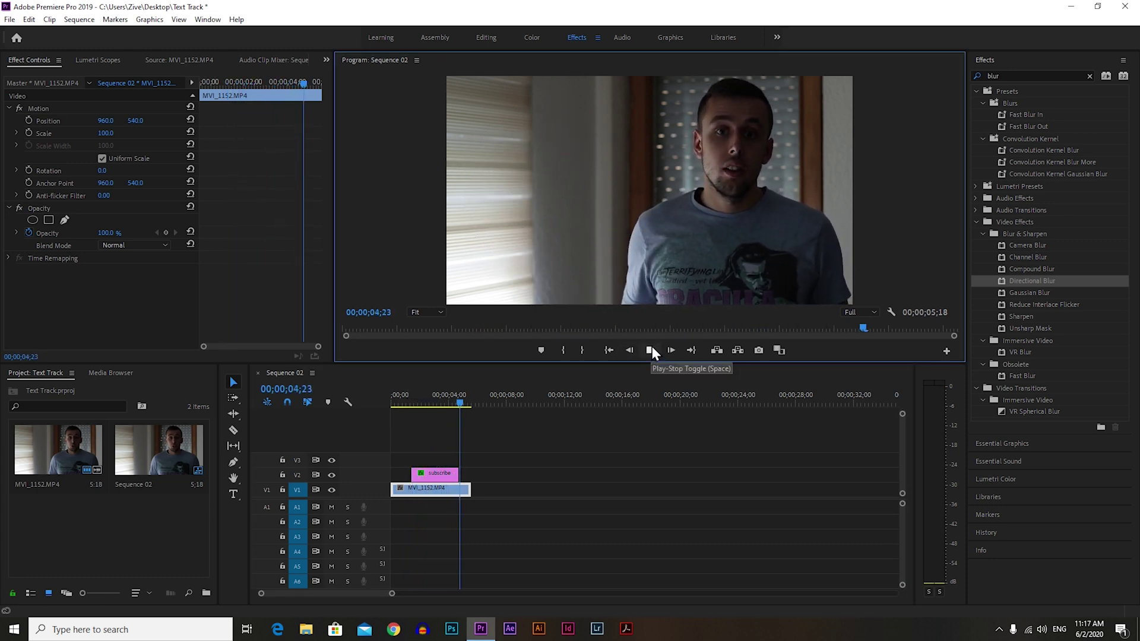
click(652, 348)
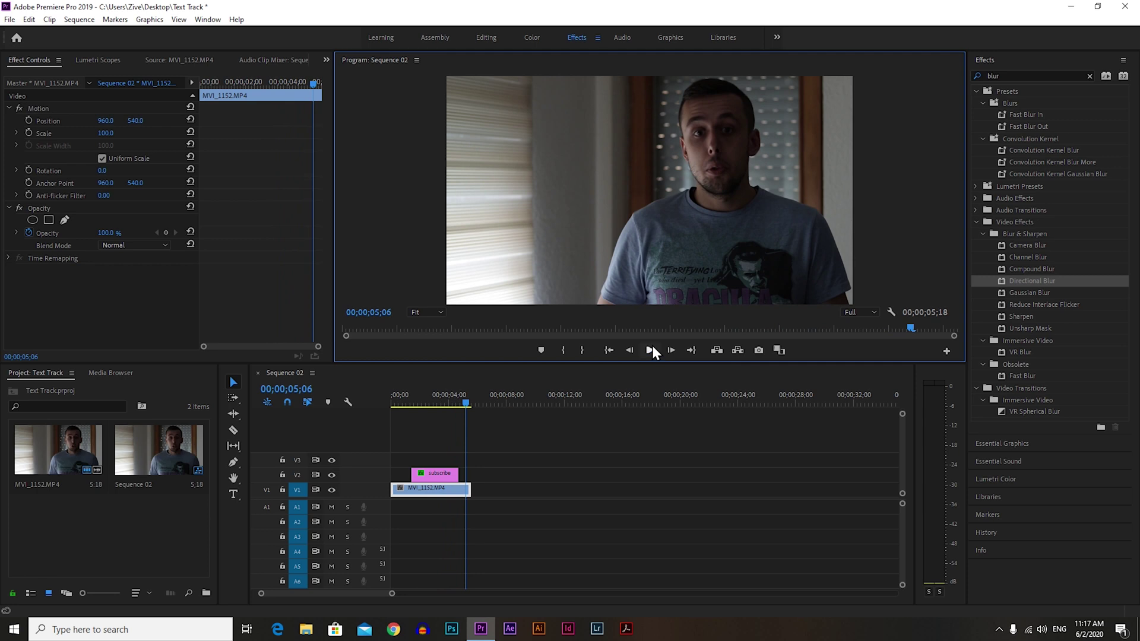